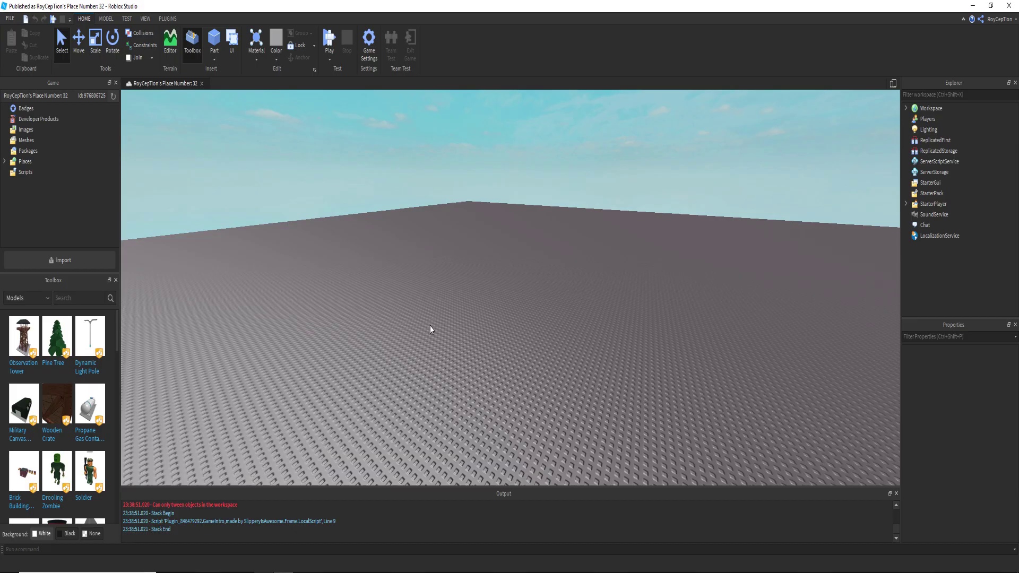
right_click_drag(430, 332, 458, 287)
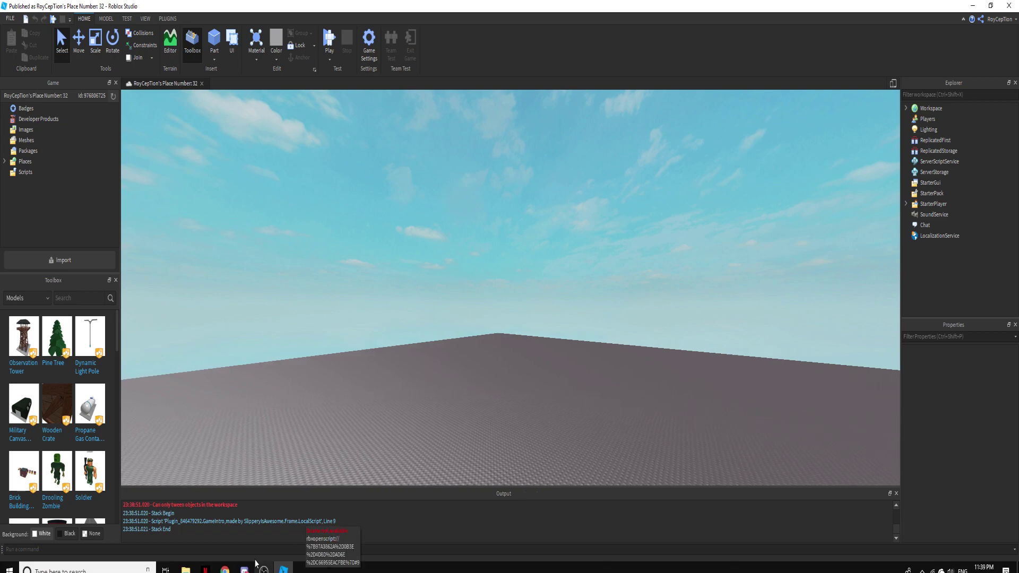
left_click(264, 562)
left_click(264, 562)
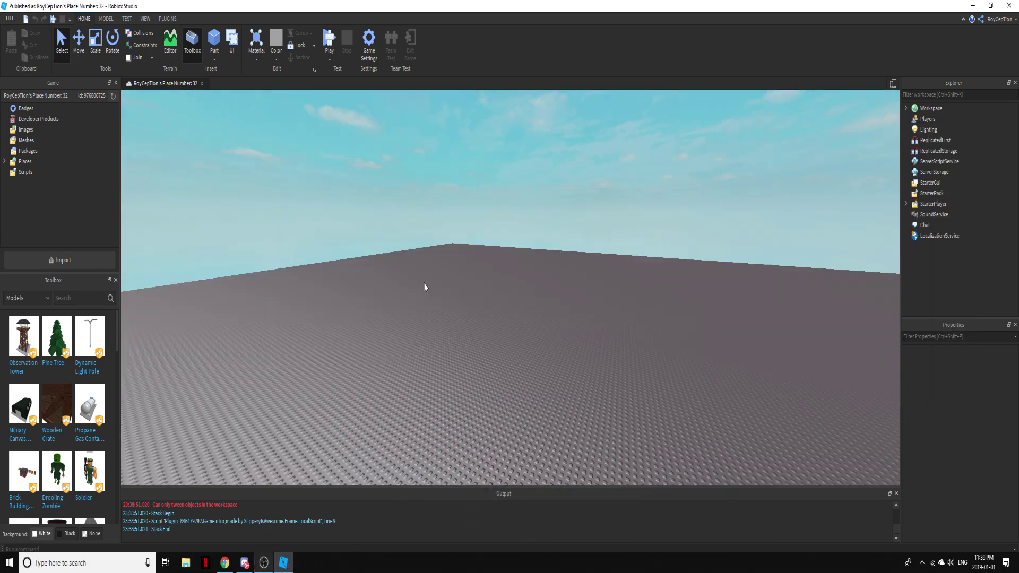
right_click_drag(424, 284, 460, 261)
key("w")
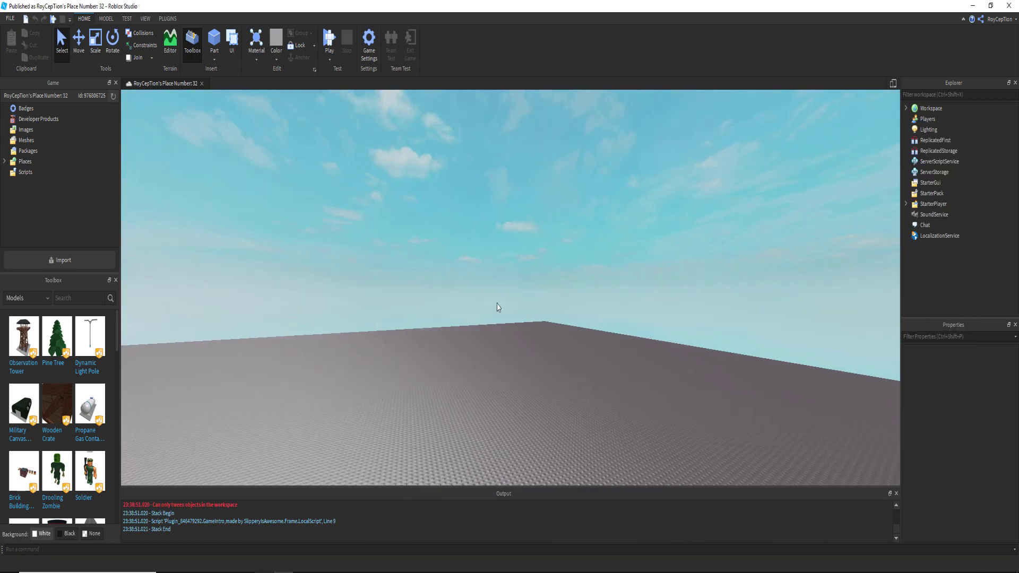
scroll(502, 304, "up", 5)
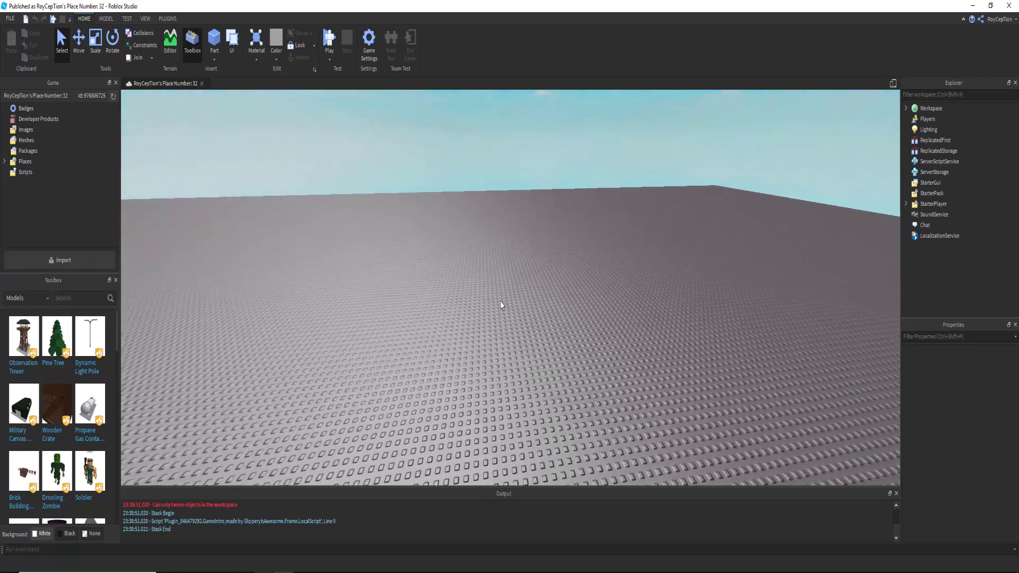
right_click_drag(501, 305, 501, 305)
scroll(501, 305, "down", 5)
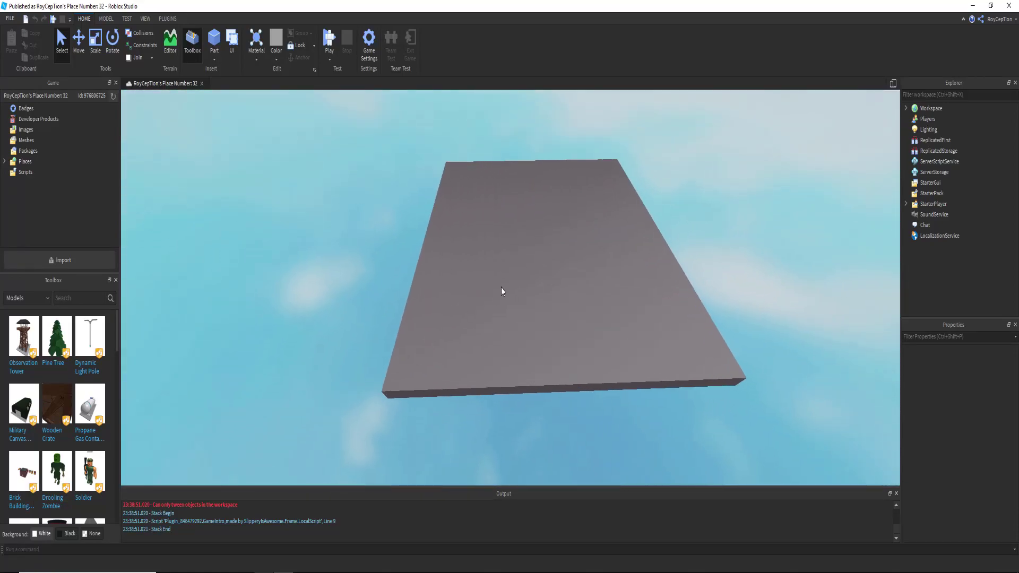
scroll(501, 291, "up", 10)
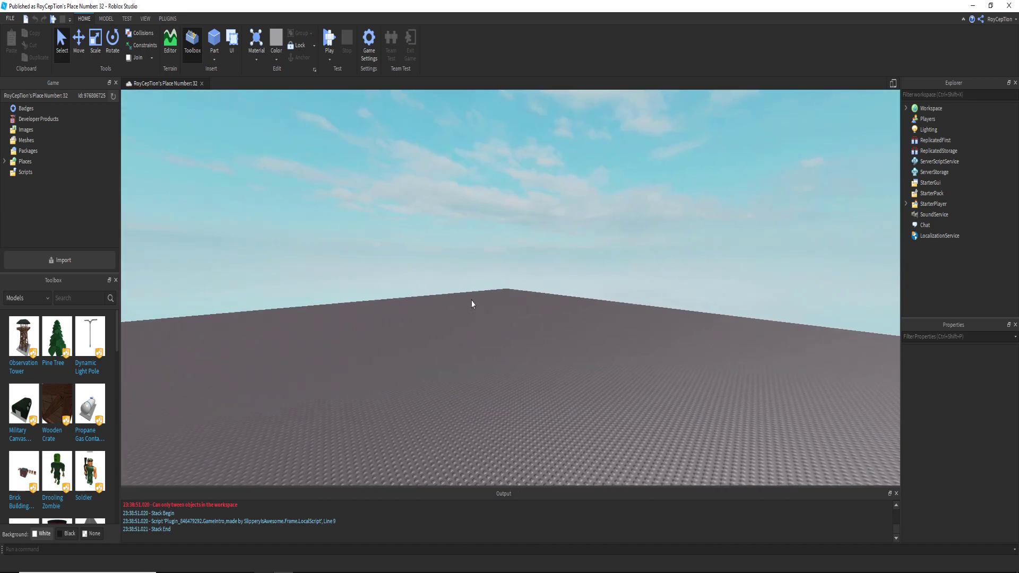
scroll(472, 304, "up", 6)
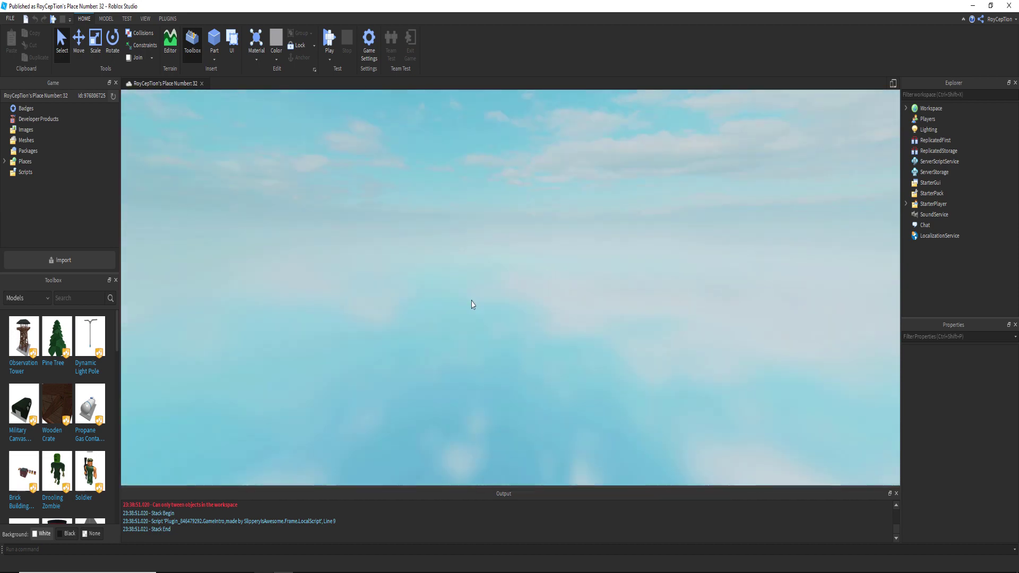
scroll(472, 303, "down", 5)
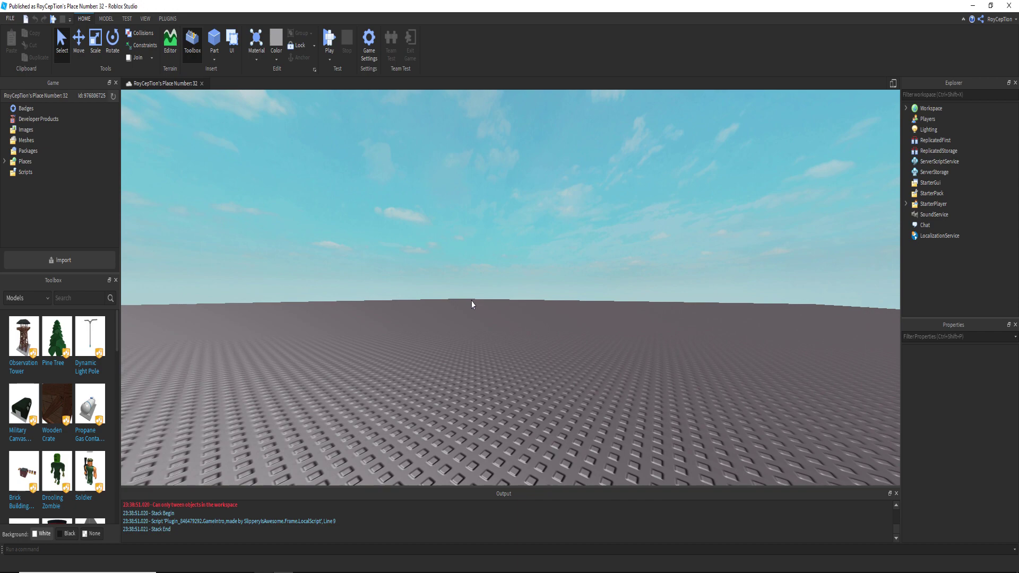
scroll(472, 304, "down", 5)
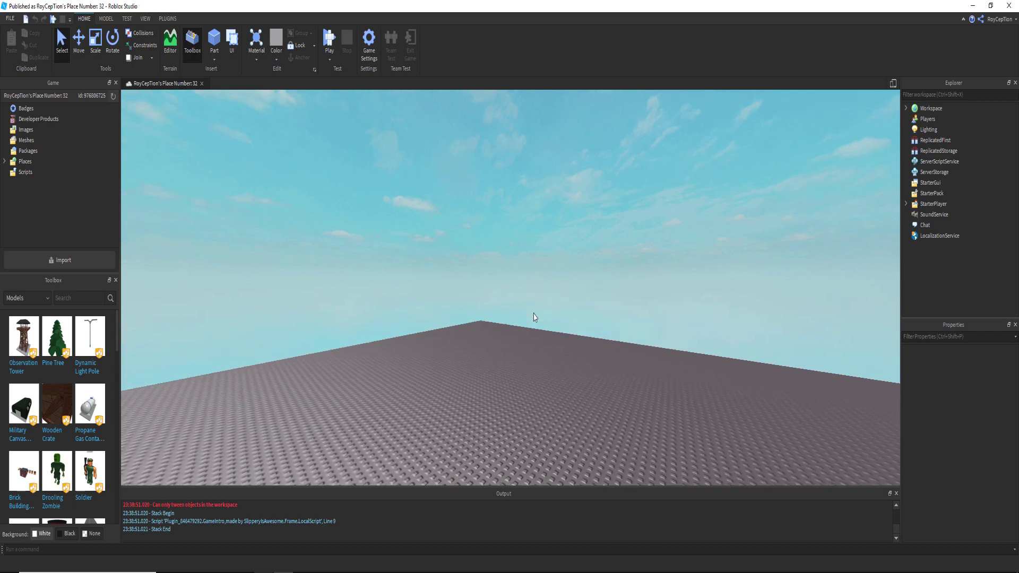
right_click_drag(533, 318, 534, 319)
key("s")
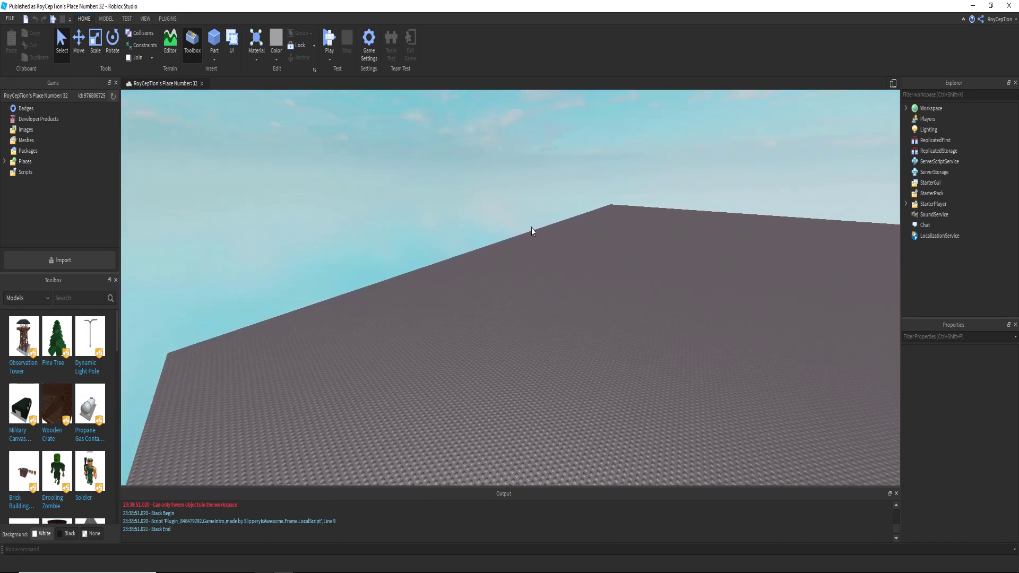
key("d")
right_click_drag(529, 231, 529, 232)
key("w")
right_click_drag(352, 381, 408, 371)
scroll(351, 381, "down", 5)
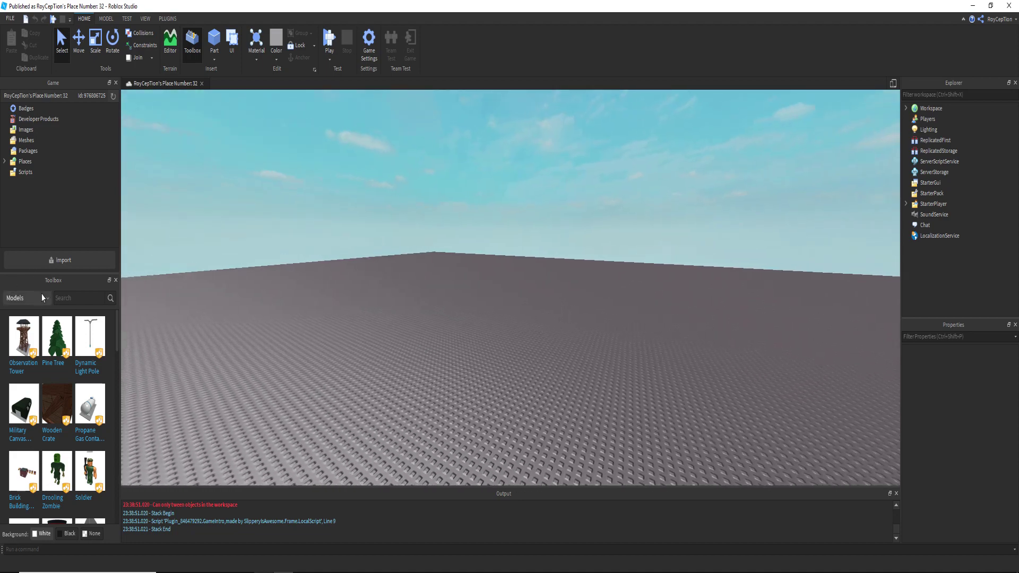
right_click_drag(370, 243, 343, 247)
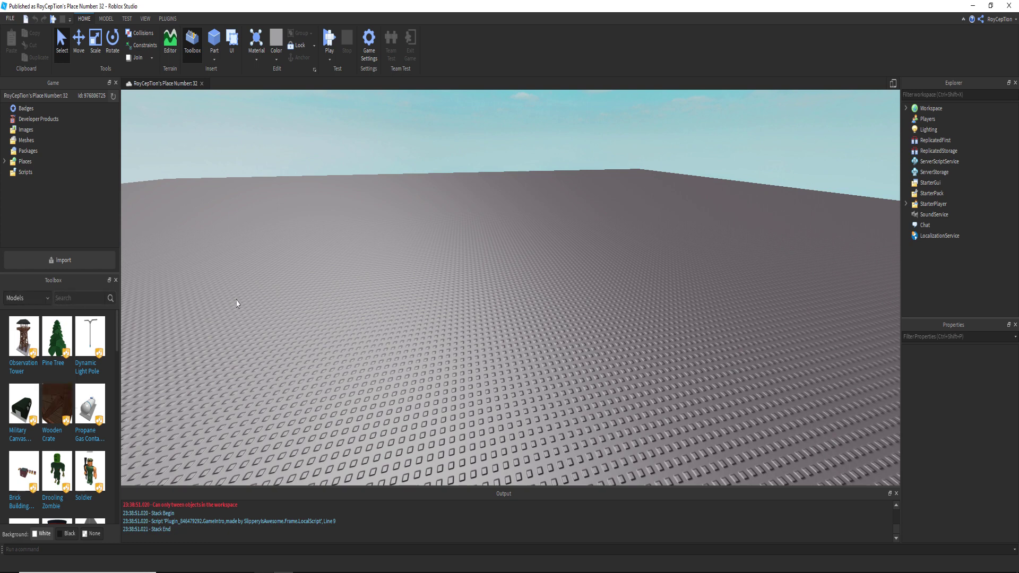
left_click(36, 298)
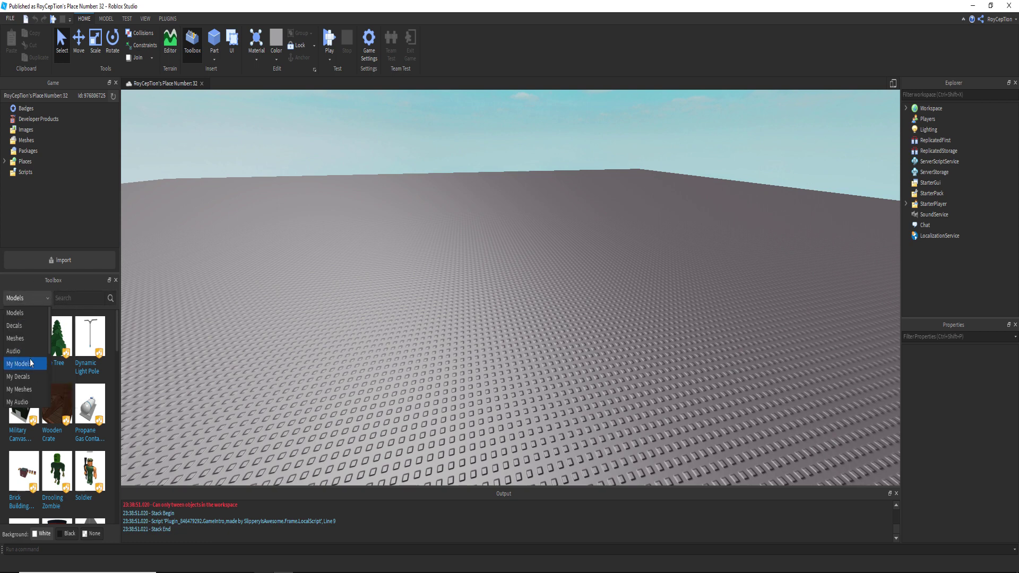
left_click(23, 317)
right_click_drag(397, 276, 398, 280)
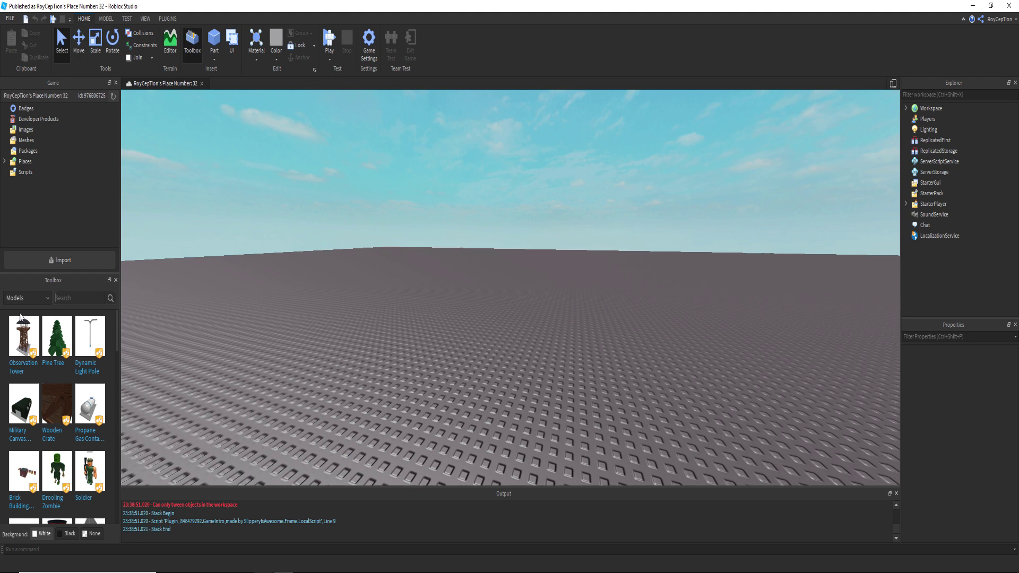
- Search the Toolbox meshes for "gun" and browse through the results
left_click(32, 299)
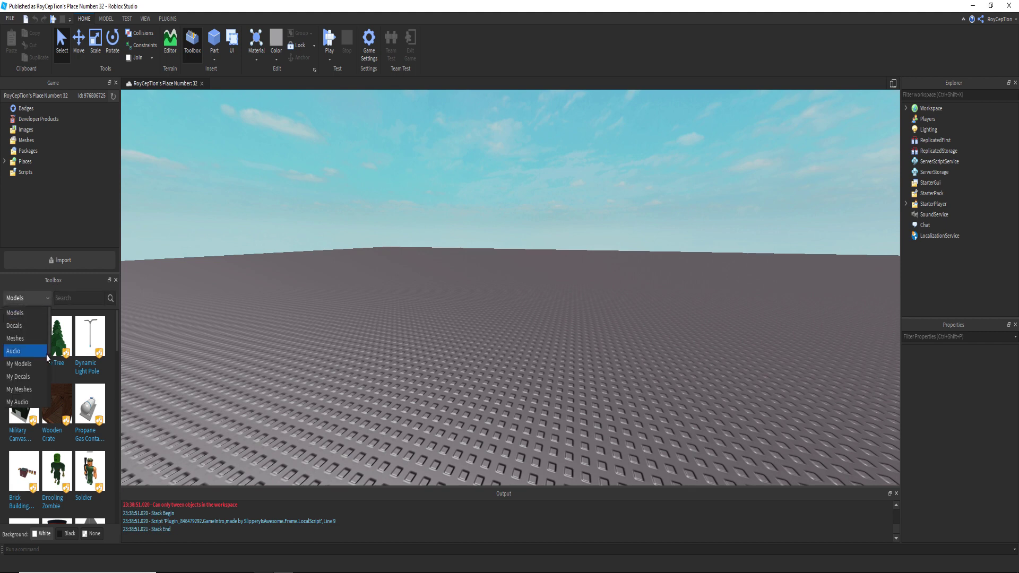
left_click(33, 391)
left_click(27, 298)
left_click(16, 338)
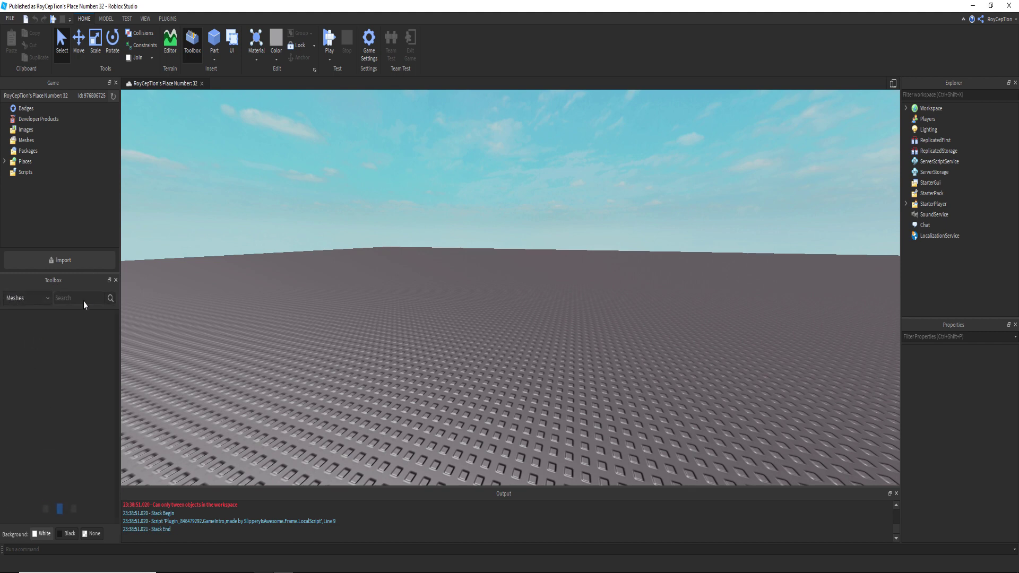
type("gun")
key("Return")
mouse_move(367, 184)
right_mouse_down()
mouse_move(342, 196)
mouse_move(353, 194)
right_mouse_up()
scroll(341, 196, "down", 3)
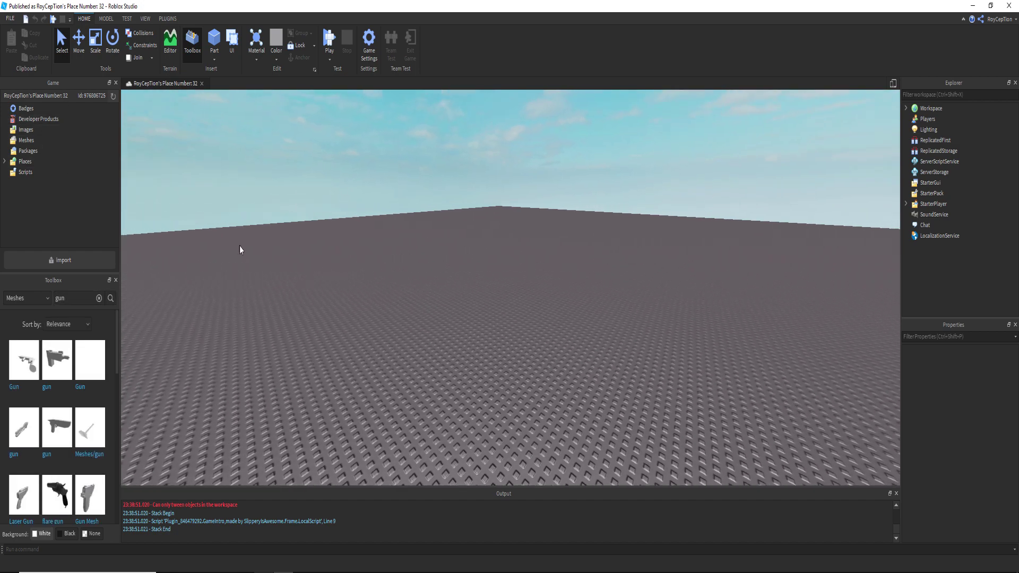
scroll(91, 352, "down", 2)
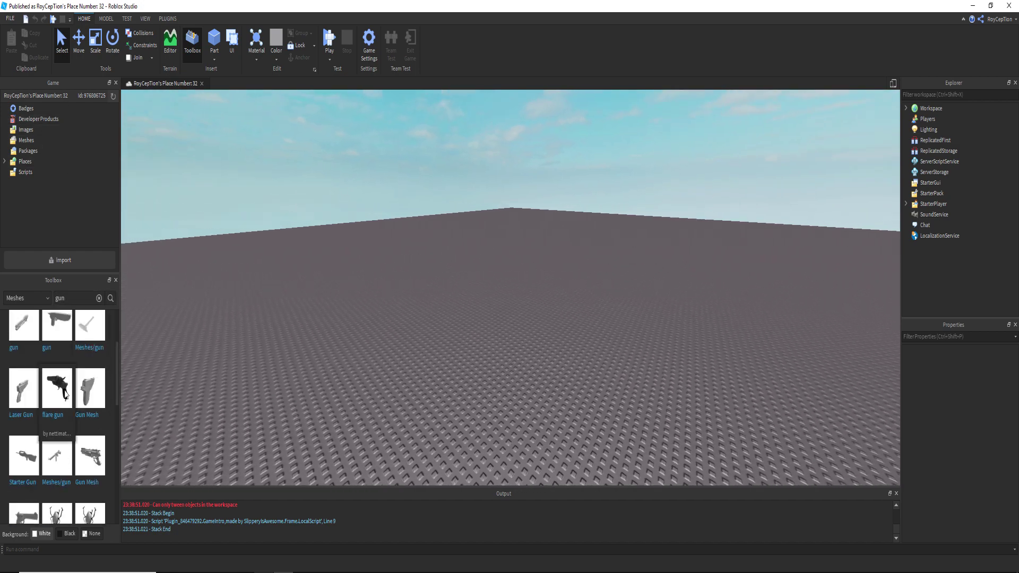
scroll(74, 377, "down", 5)
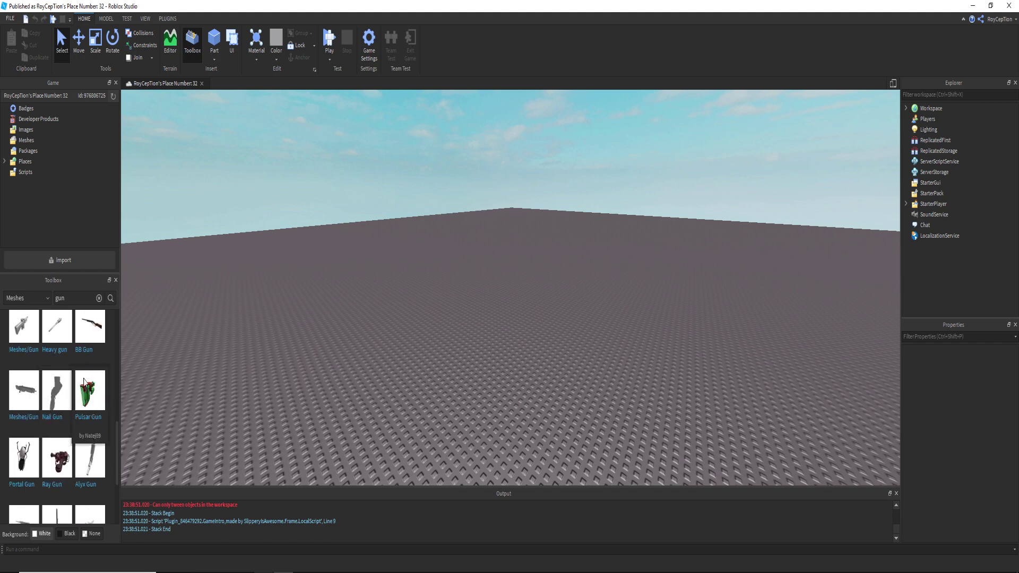
scroll(95, 292, "up", 7)
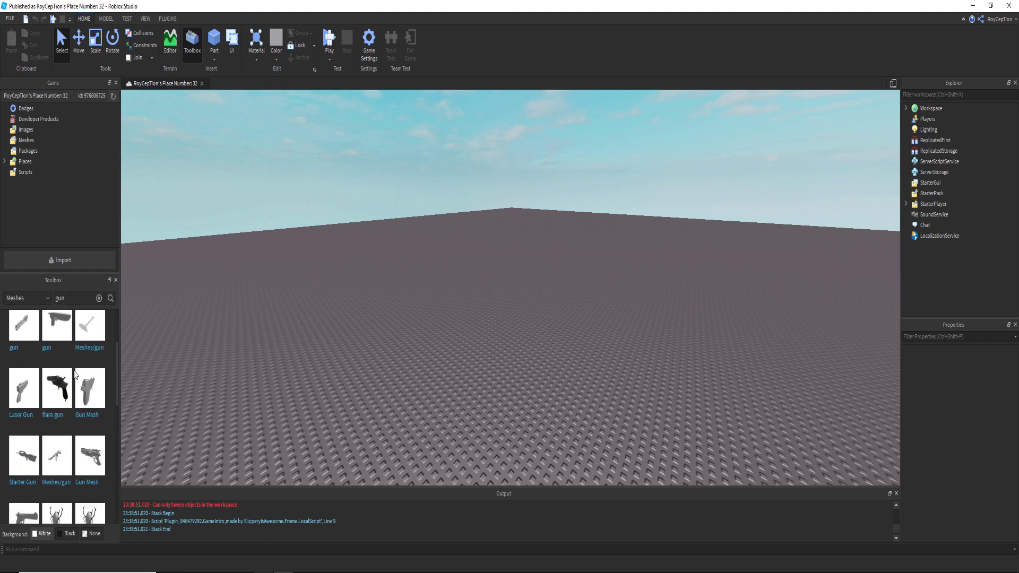
- Switch the Toolbox category to Models, search for "gun" and browse the results
left_click(37, 300)
left_click(30, 314)
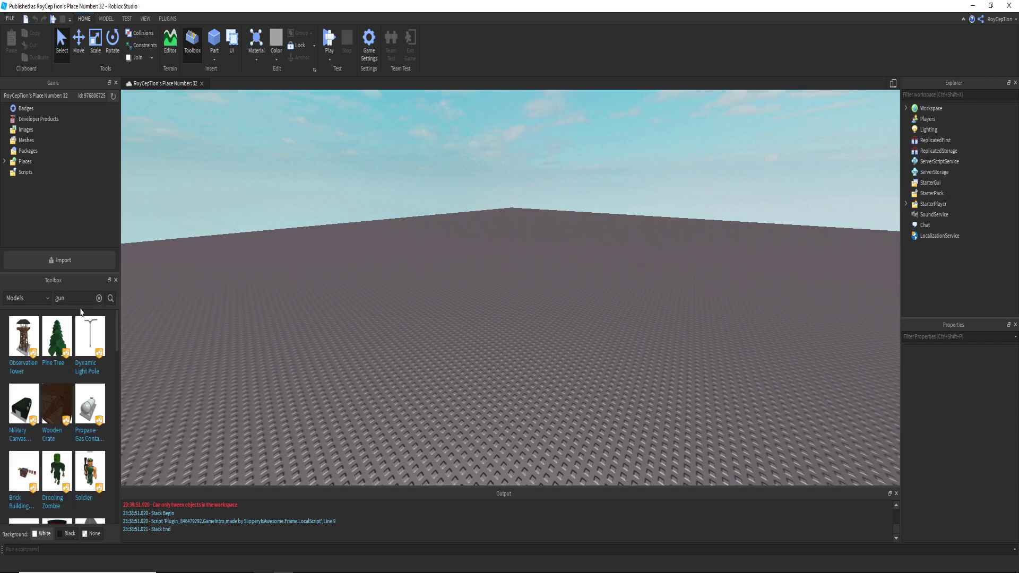
key("Return")
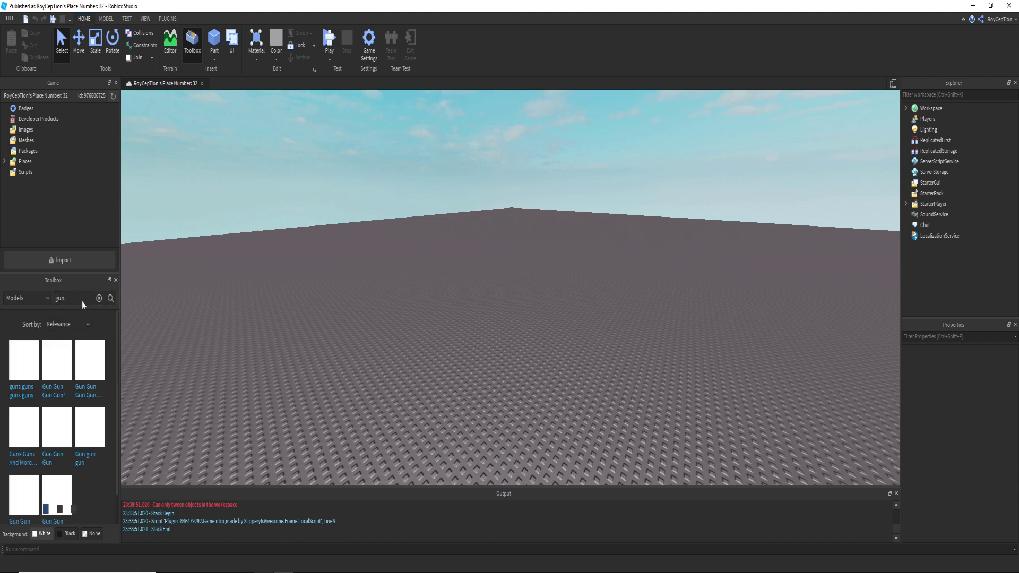
scroll(85, 366, "down", 3)
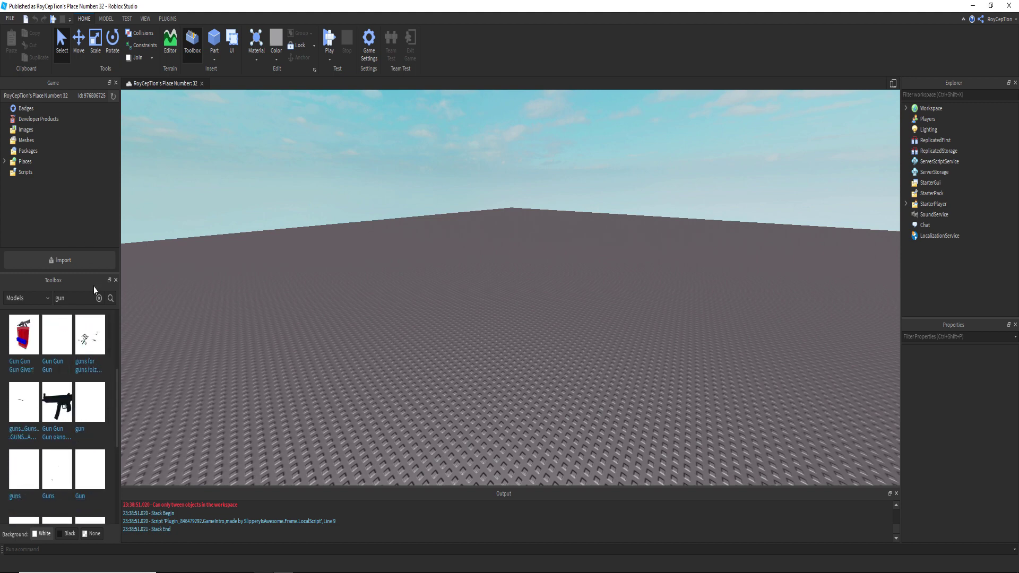
scroll(89, 393, "up", 3)
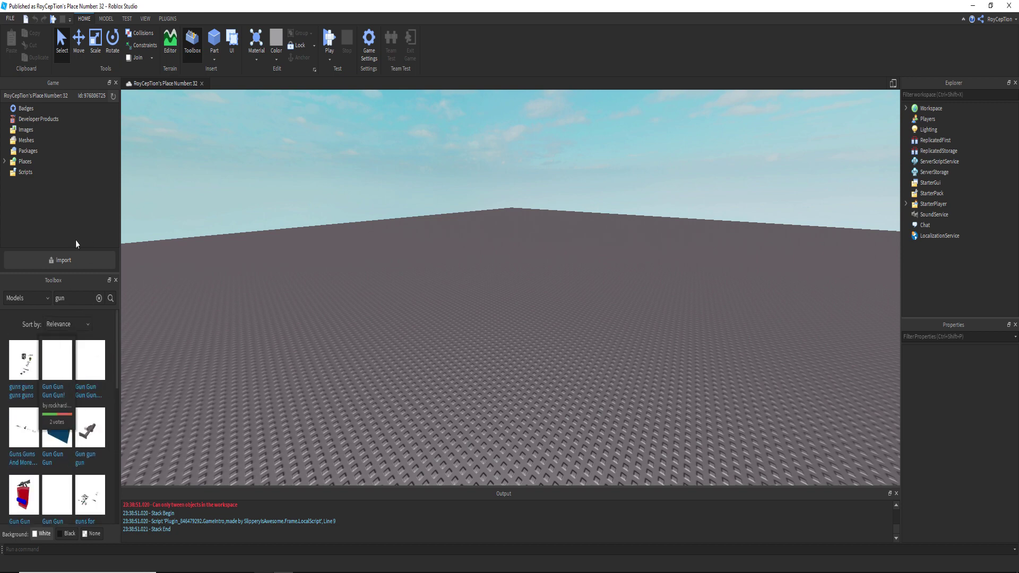
- Search the Toolbox models for "pistol" and insert the first result, the black Pistol, into the place
left_click(67, 300)
type("pistol")
key("Return")
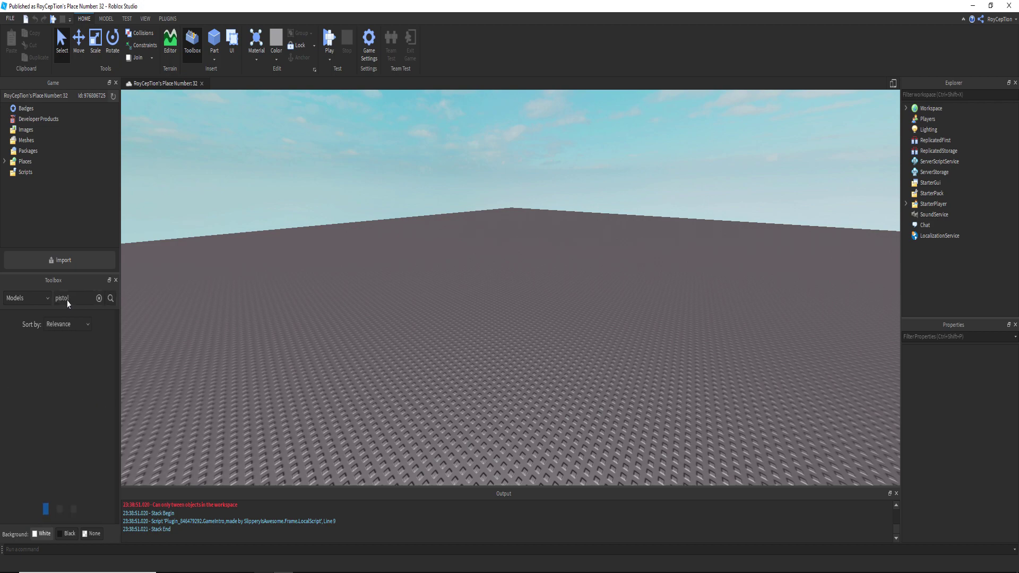
right_click_drag(354, 171, 354, 170)
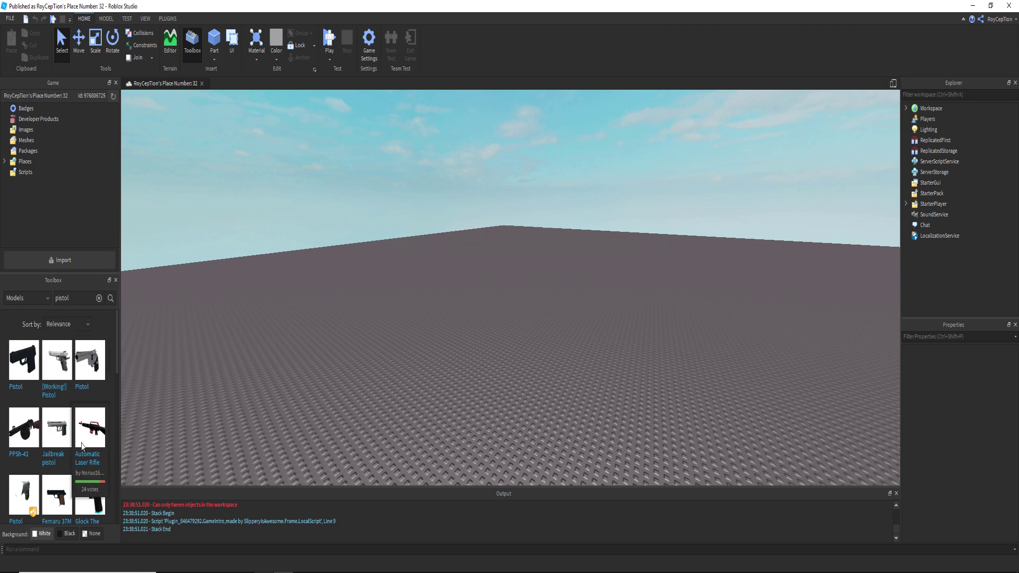
left_click(32, 347)
left_click(533, 303)
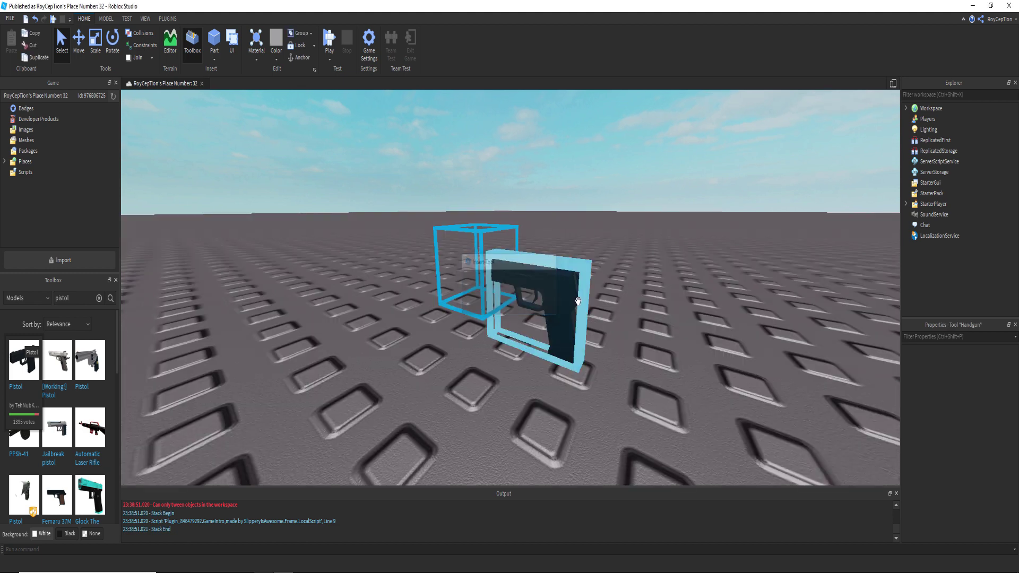
- Delete Readme From Destiny, WeldingDoNotDelete, HandgunScript, Flare, WeaponHud, Recoil and Reload from the Handgun tool, keeping only ThumbnailCamera and Handle
double_click(921, 140)
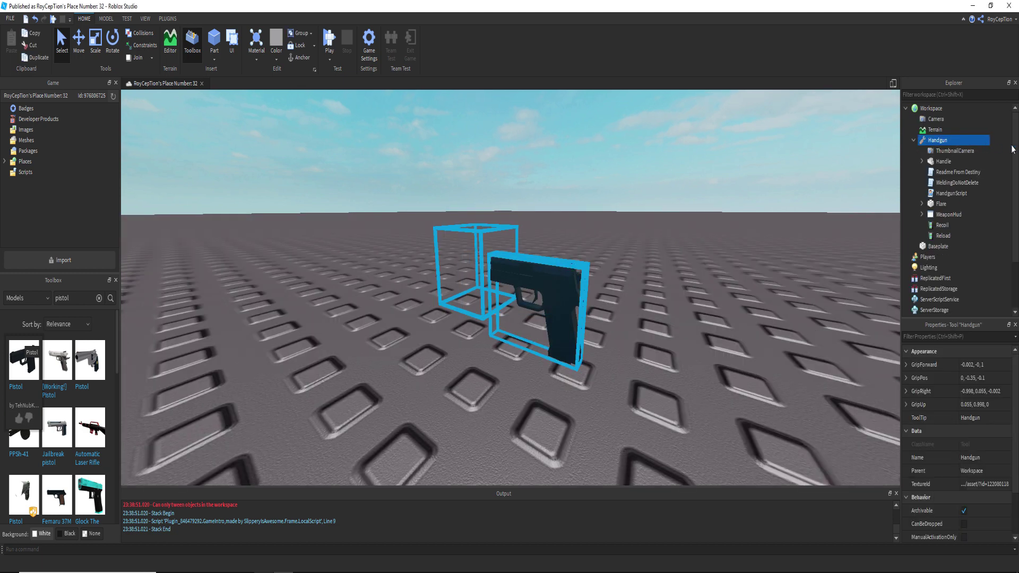
left_click_drag(1007, 147, 980, 238)
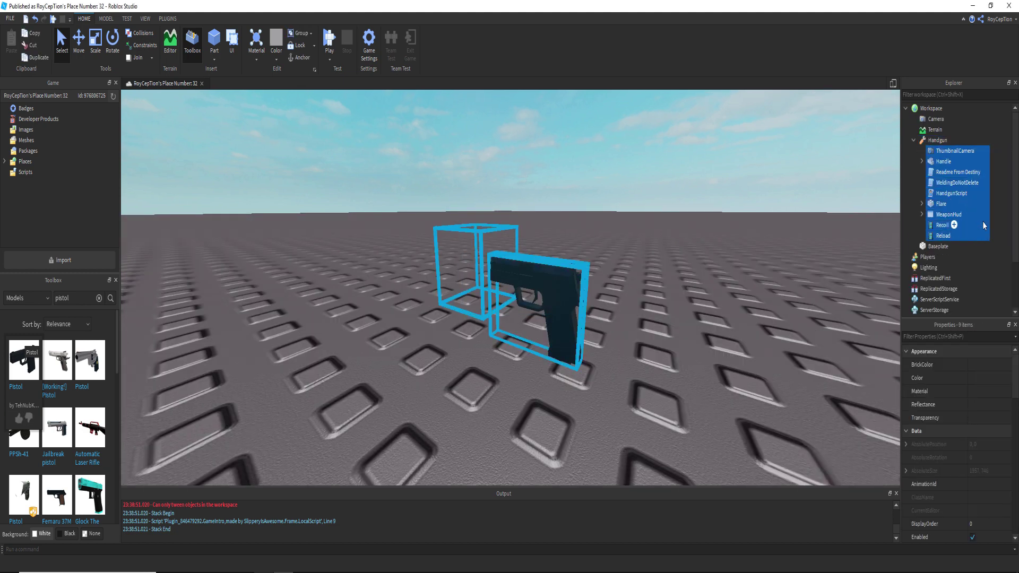
left_click(993, 154)
left_click_drag(994, 170, 958, 244)
key("Delete")
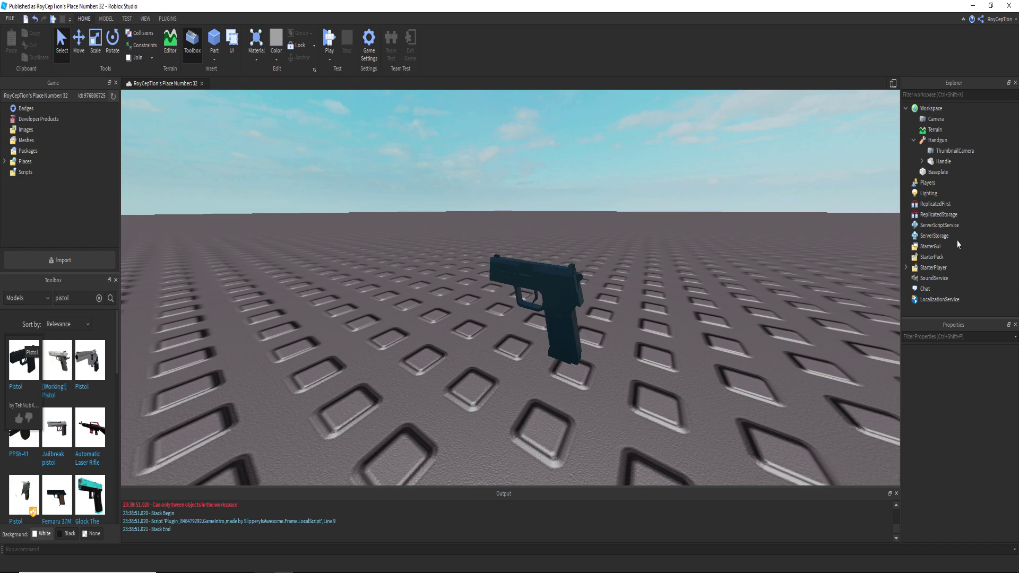
- Select the Handle union inside the Handgun tool and examine the pistol from several angles and distances
left_click(938, 161)
mouse_move(670, 265)
right_mouse_down()
mouse_move(644, 234)
mouse_move(677, 260)
right_mouse_up()
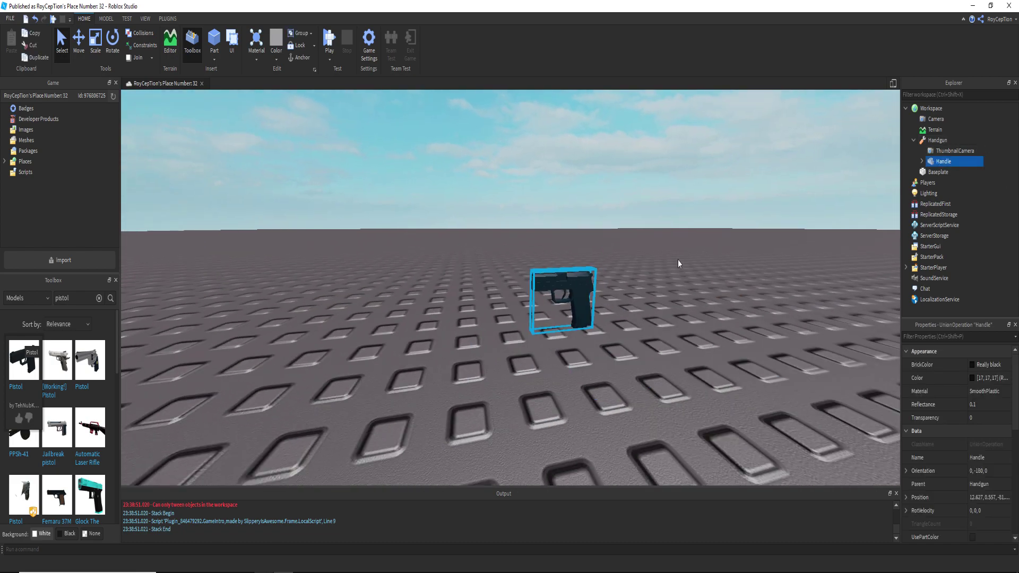
scroll(678, 259, "up", 4)
scroll(750, 212, "down", 4)
mouse_move(743, 204)
right_mouse_down()
mouse_move(750, 212)
mouse_move(761, 196)
mouse_move(749, 212)
right_mouse_up()
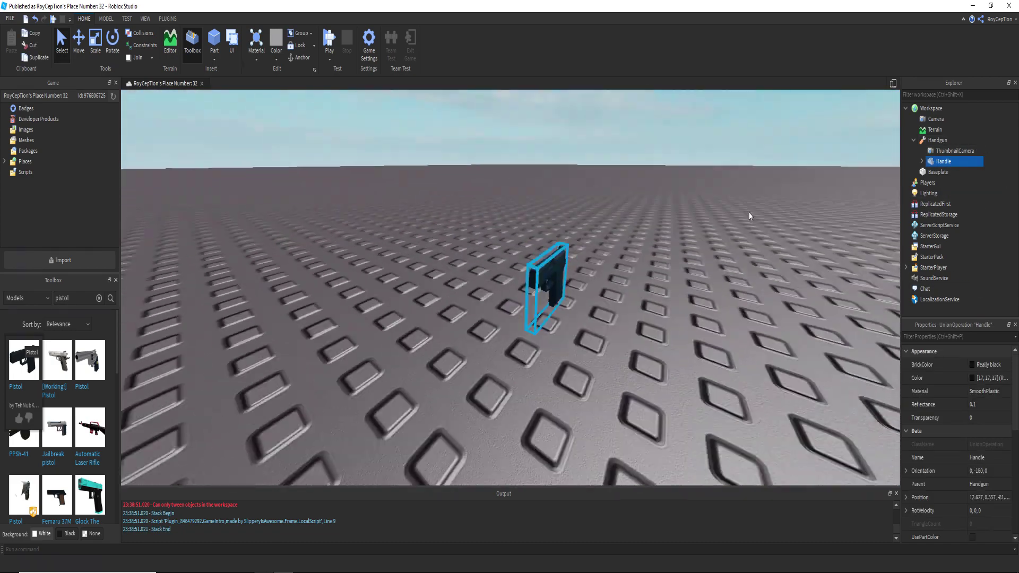
scroll(749, 212, "down", 4)
right_click_drag(537, 225, 537, 229)
scroll(537, 229, "up", 5)
scroll(537, 228, "up", 5)
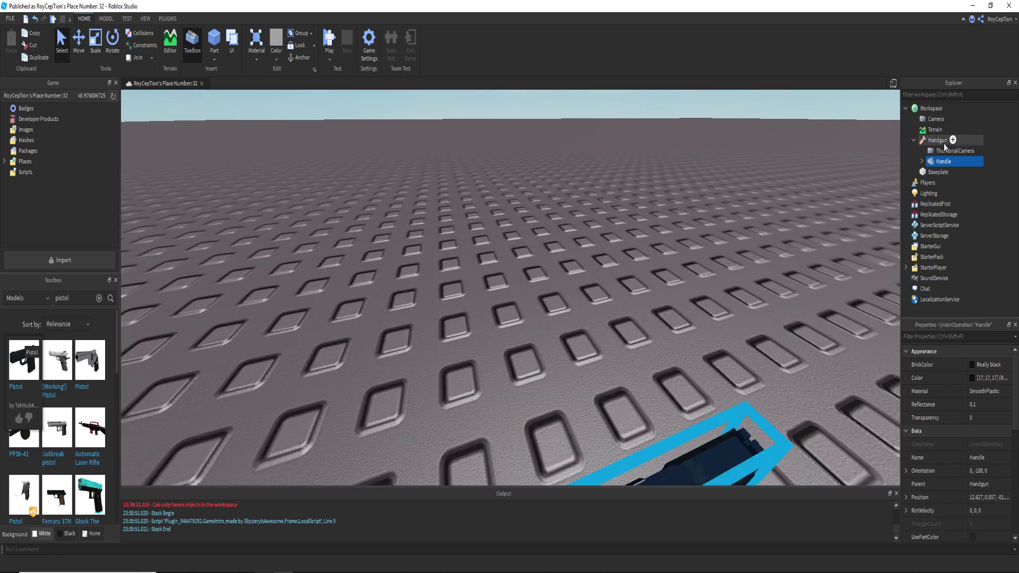
right_click_drag(411, 124, 424, 119)
scroll(735, 184, "down", 4)
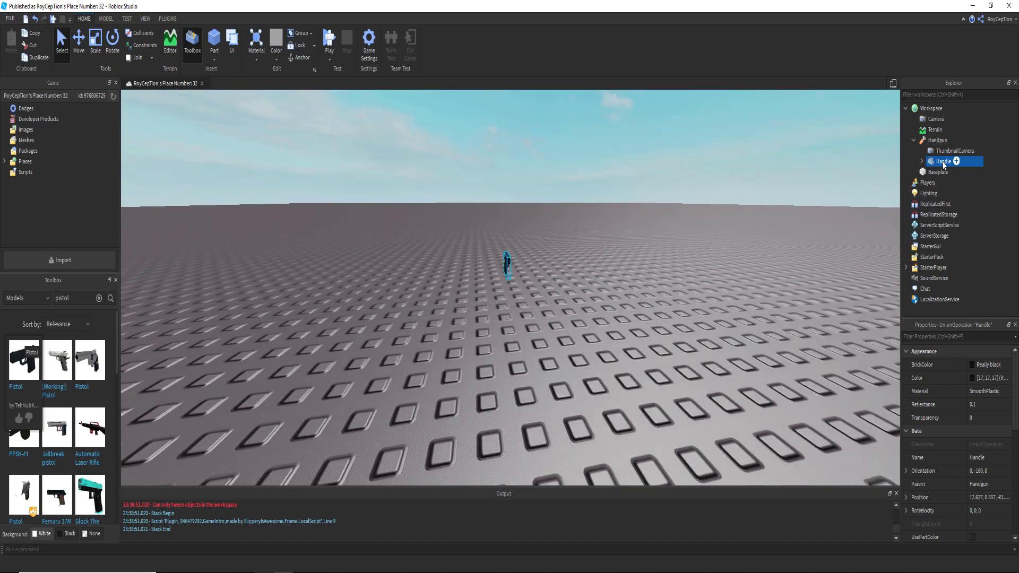
- Move the Handle union out of the Handgun tool directly into Workspace and select it there
left_click_drag(943, 161, 931, 110)
scroll(717, 269, "up", 4)
right_click_drag(717, 269, 678, 259)
left_click(735, 150)
left_click(934, 140)
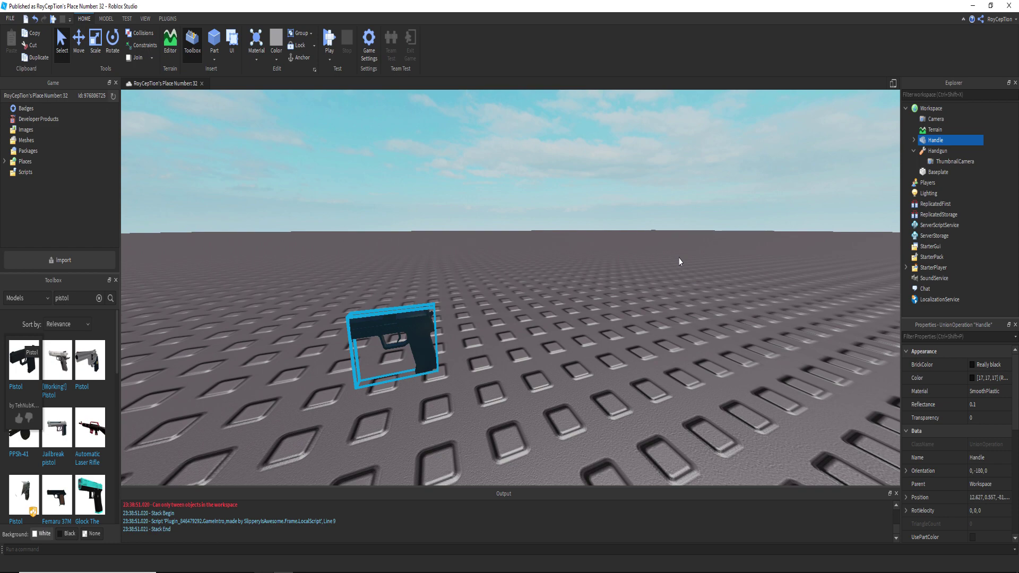
- Move the Handle union back into the Handgun tool and delete the tool's ThumbnailCamera
scroll(676, 234, "down", 3)
left_click(674, 209)
right_click_drag(673, 209, 700, 194)
left_click_drag(933, 162, 930, 154)
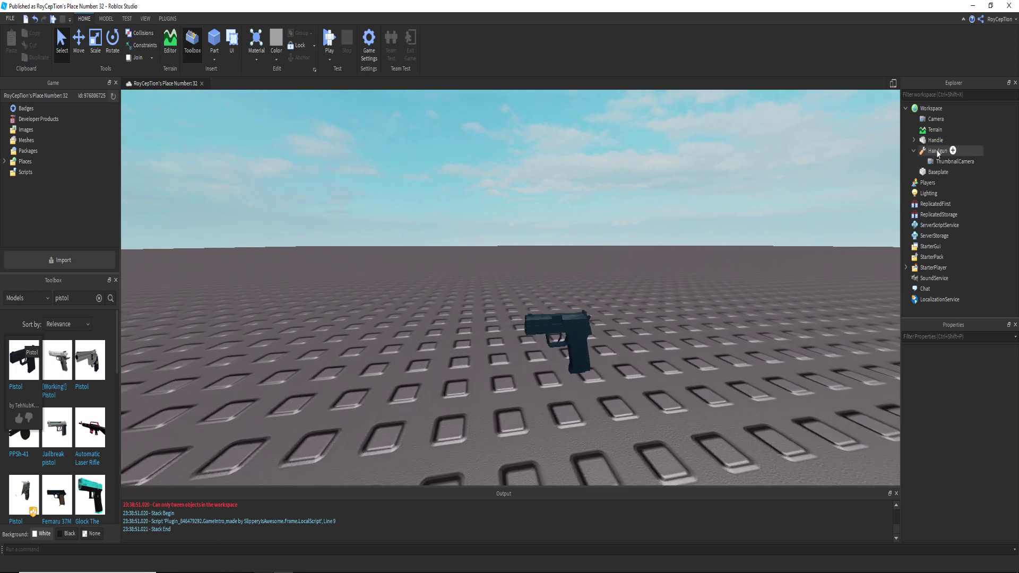
left_click(939, 154)
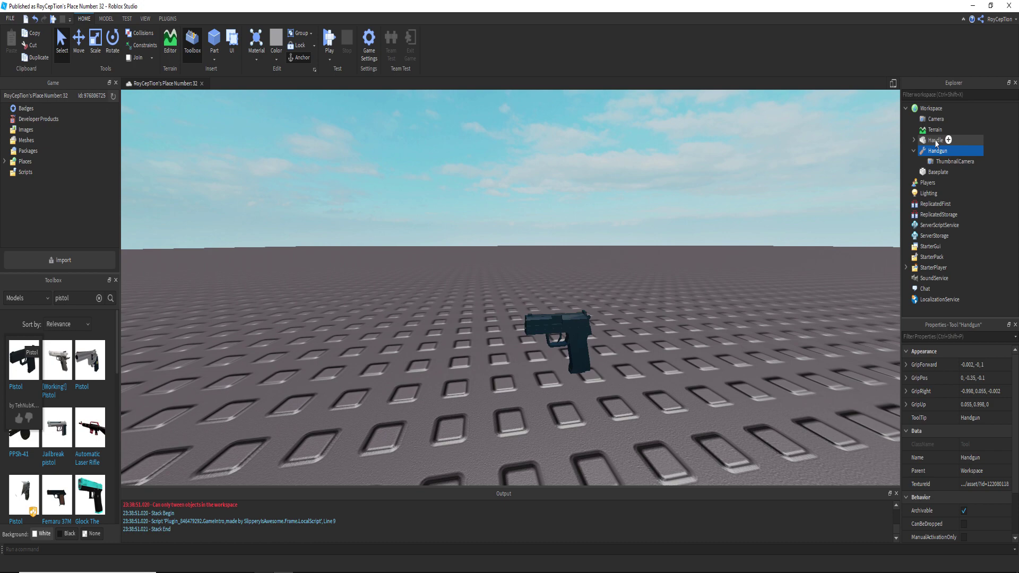
left_click_drag(936, 142, 938, 151)
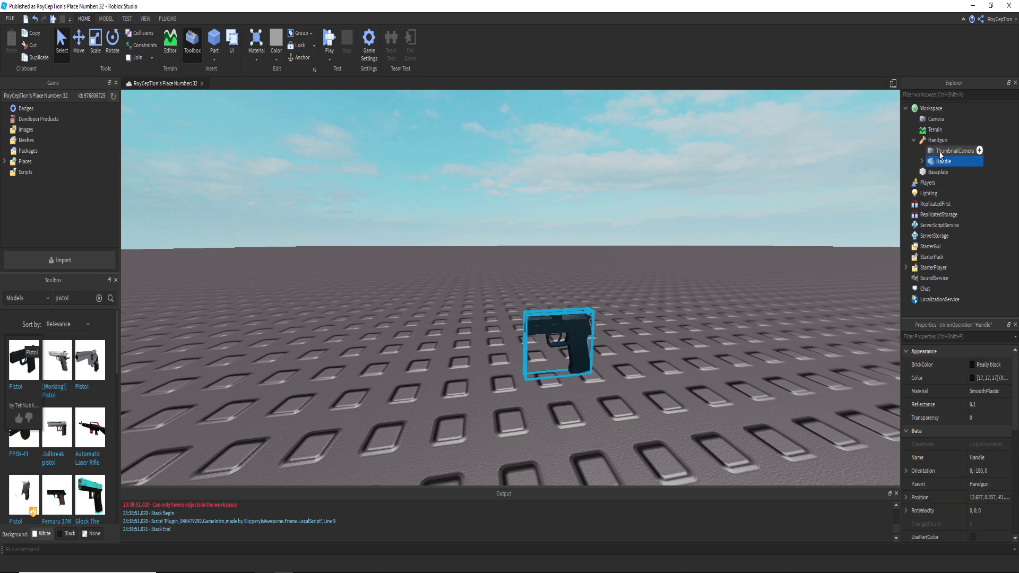
left_click(940, 150)
key("Delete")
- Start the Tool Grip Editor plugin and load the Handgun tool into it
right_click_drag(723, 156, 698, 177)
scroll(698, 175, "down", 5)
scroll(698, 175, "up", 4)
scroll(540, 179, "down", 3)
right_click_drag(545, 151, 573, 210)
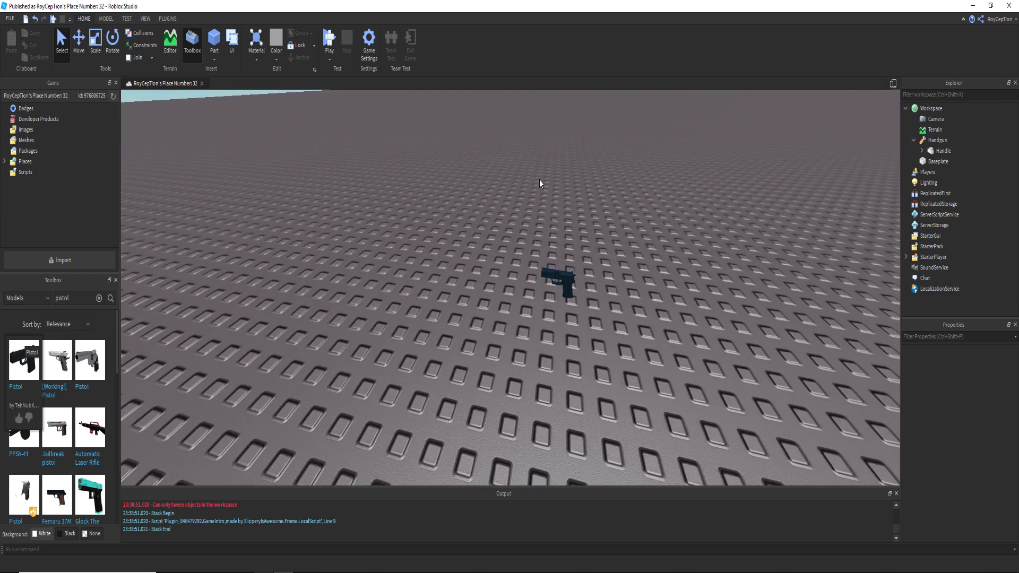
left_click(175, 17)
scroll(441, 224, "up", 5)
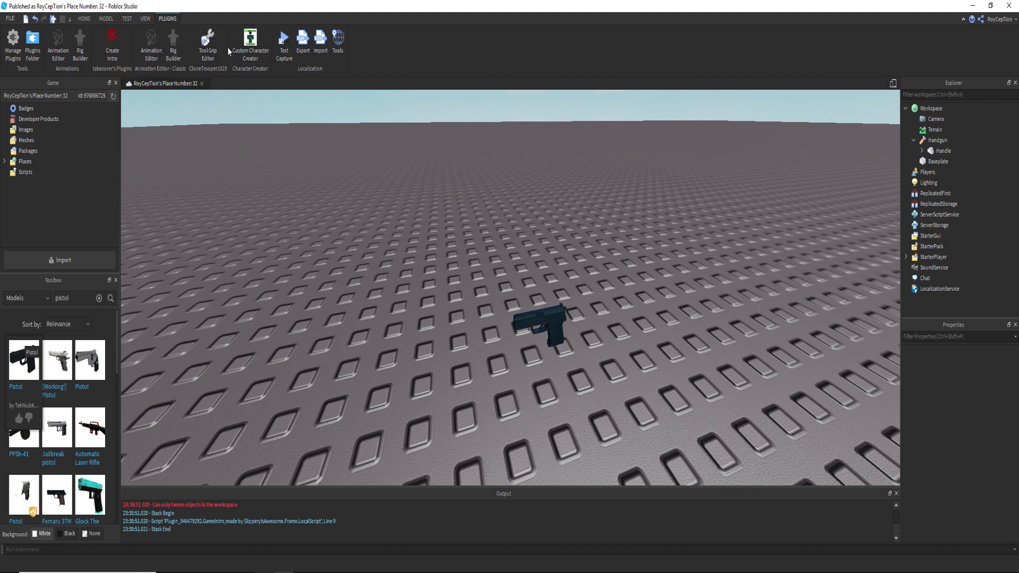
left_click(215, 51)
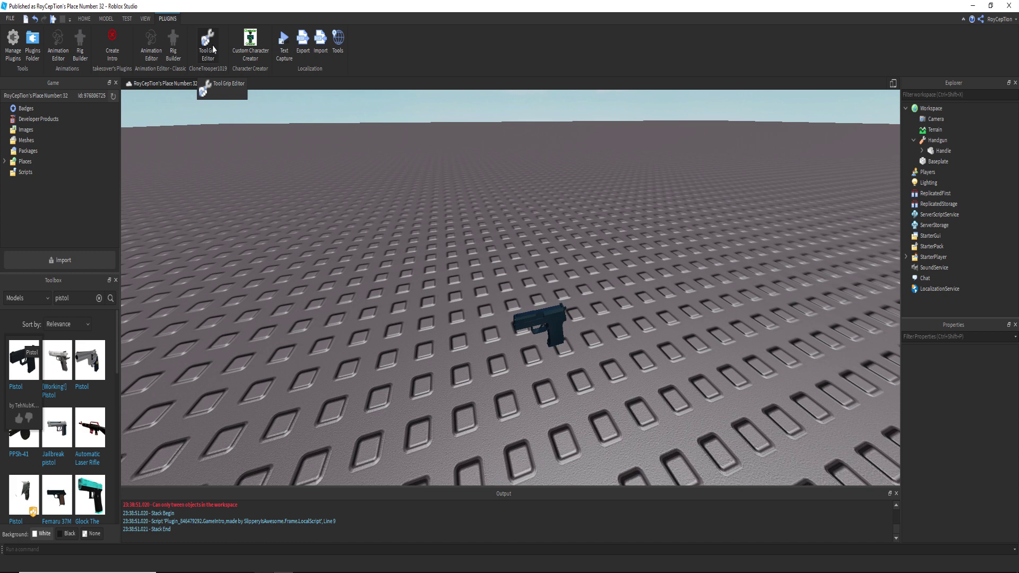
left_click(213, 50)
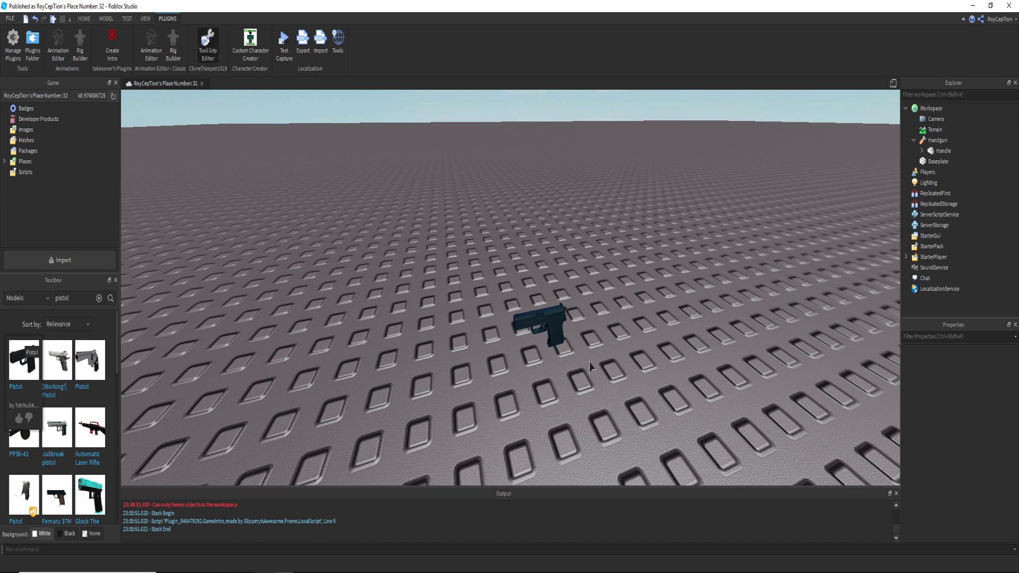
scroll(553, 319, "up", 2)
right_click_drag(554, 318, 582, 370)
scroll(554, 340, "up", 2)
left_click(937, 140)
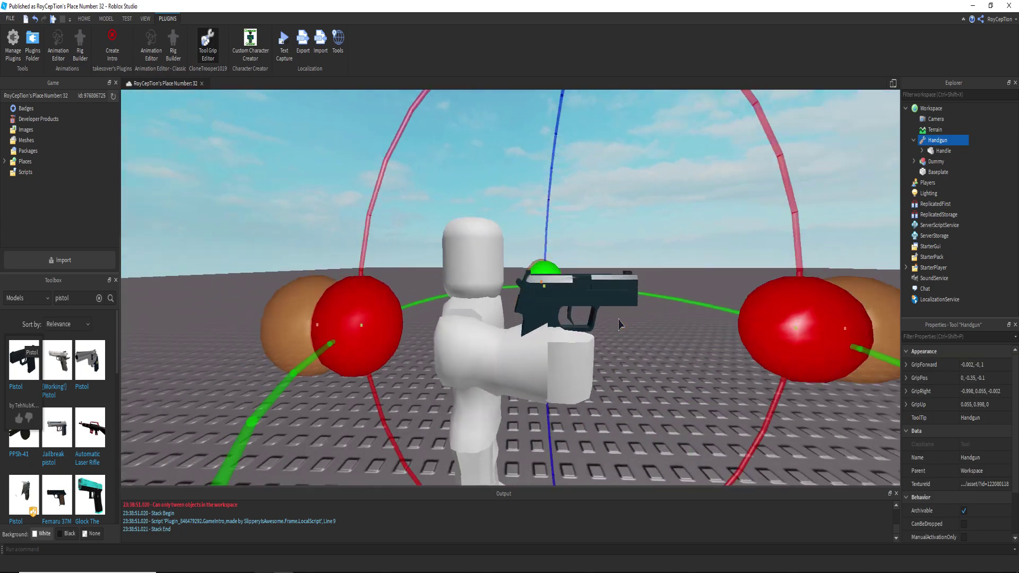
- Examine from several angles how the dummy holds the Handgun, and close the Tool Grip Editor
right_click_drag(619, 320, 515, 203)
scroll(500, 270, "up", 2)
scroll(500, 271, "down", 3)
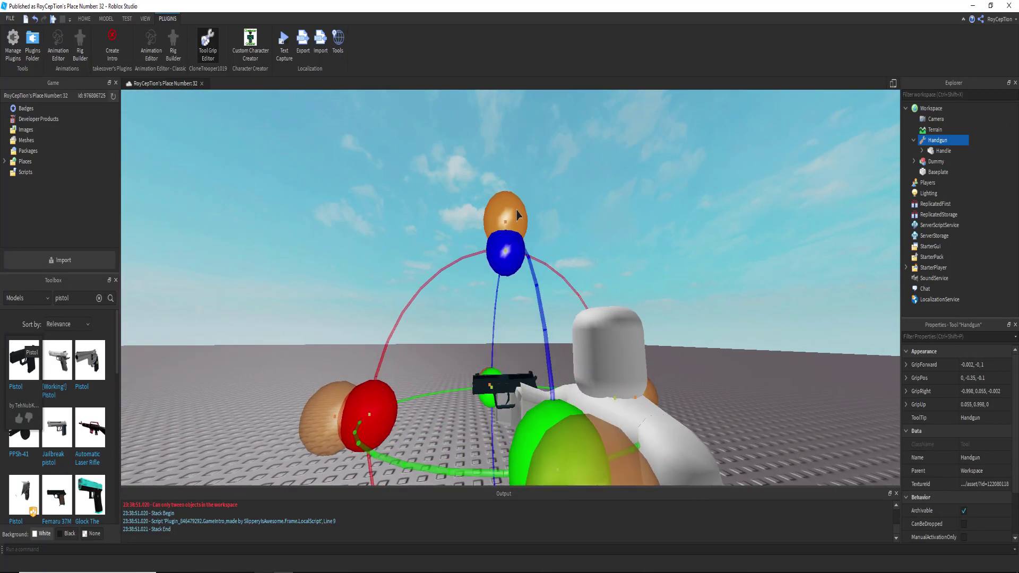
right_click_drag(538, 322, 418, 257)
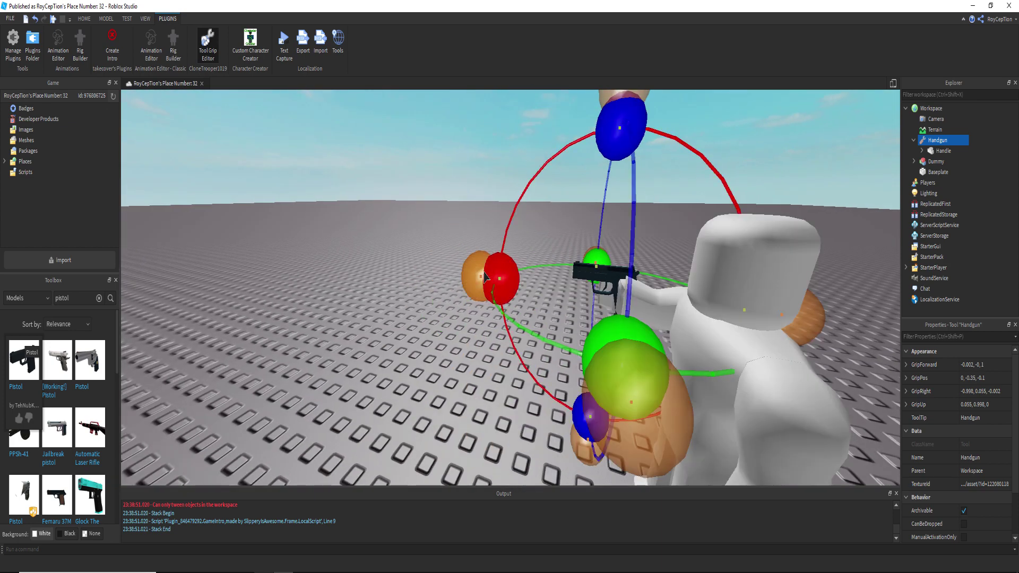
right_click_drag(484, 277, 479, 274)
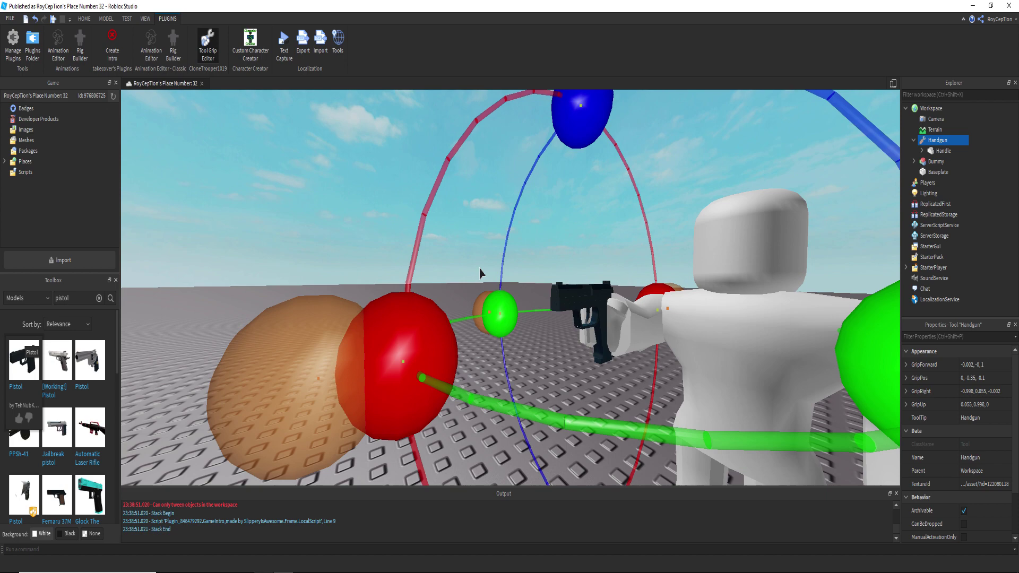
scroll(480, 268, "down", 5)
right_click(480, 269)
left_click(204, 48)
scroll(503, 191, "down", 3)
right_click_drag(506, 183, 604, 238)
key("w")
left_click(604, 222)
key("d")
key("a")
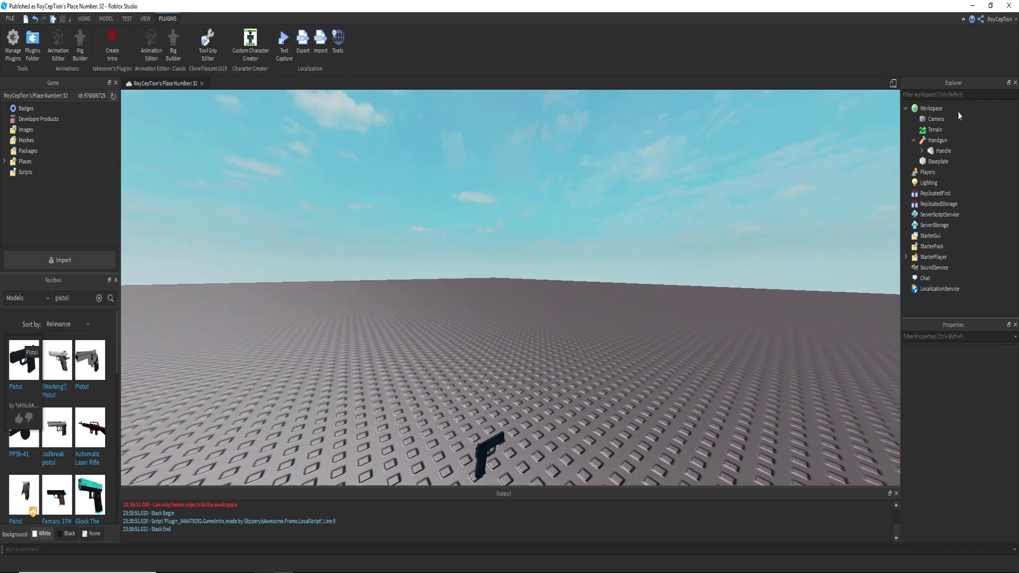
- Search the Toolbox models for "fe gun kit" and insert the second result, the FE Gun Kit BETA model
left_click(915, 140)
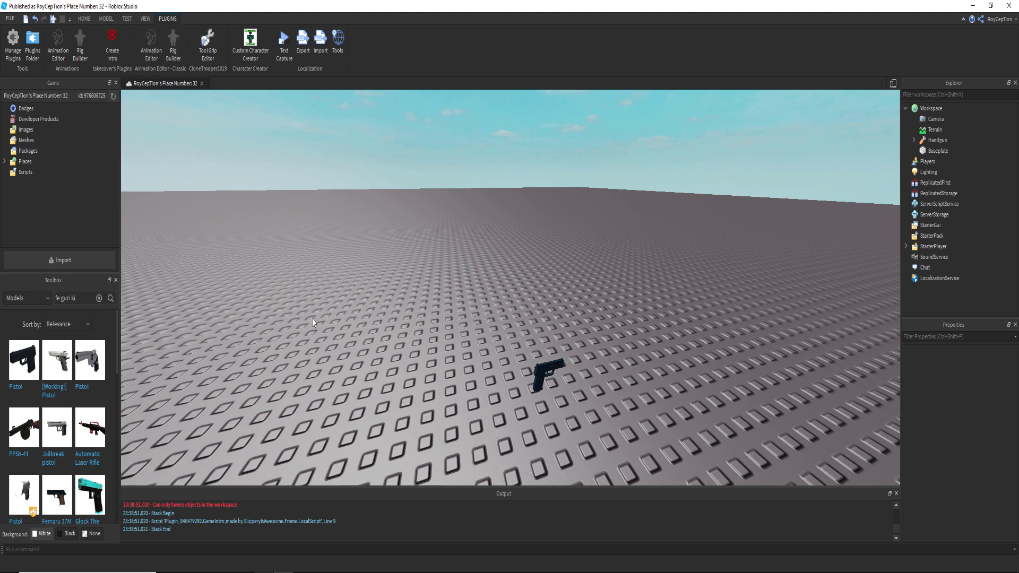
type("t")
right_click_drag(331, 164, 325, 164)
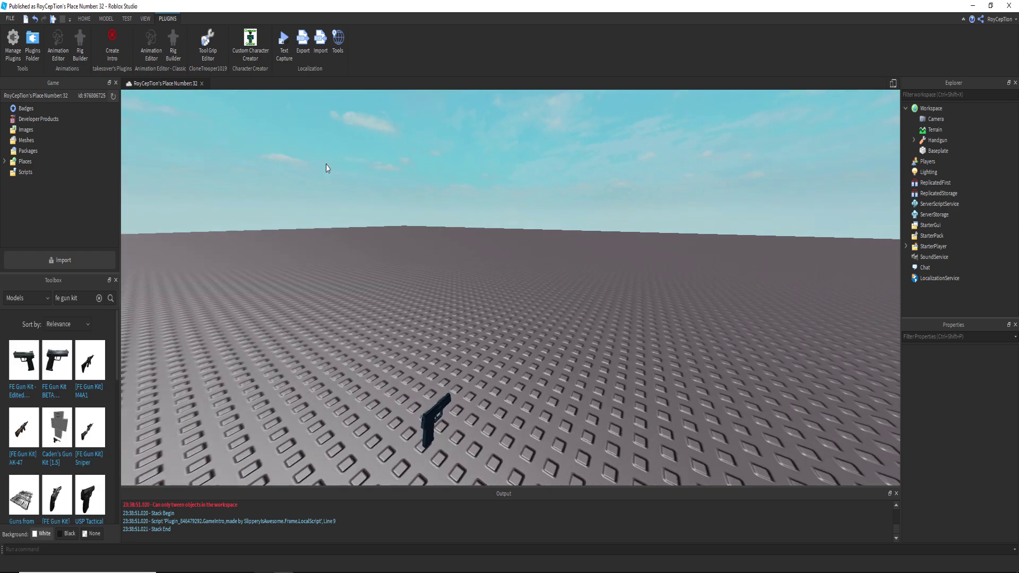
left_click(57, 356)
key("f")
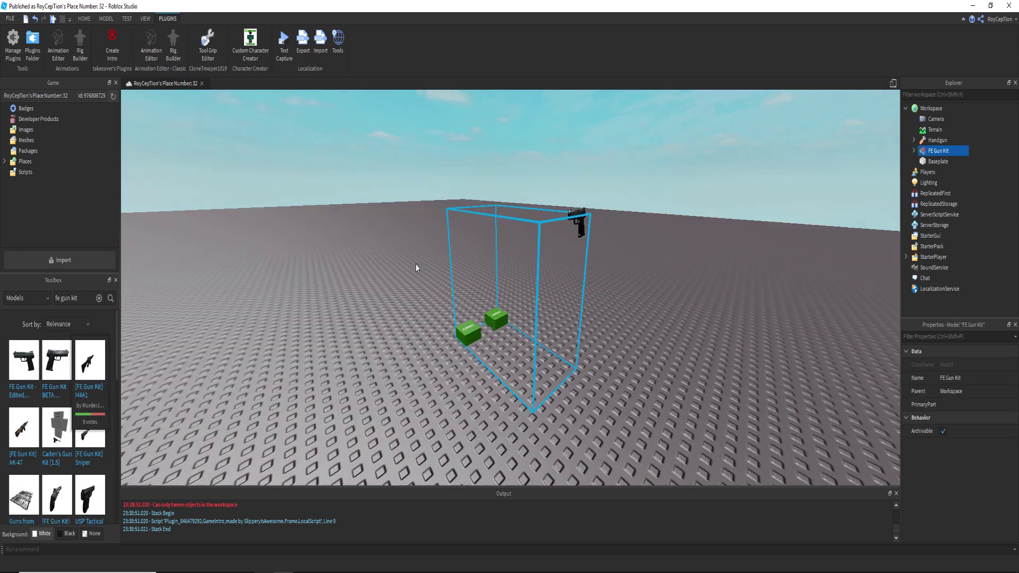
- Open the README script in the FE Gun Kit's content folder to read the installation instructions
left_click(913, 151)
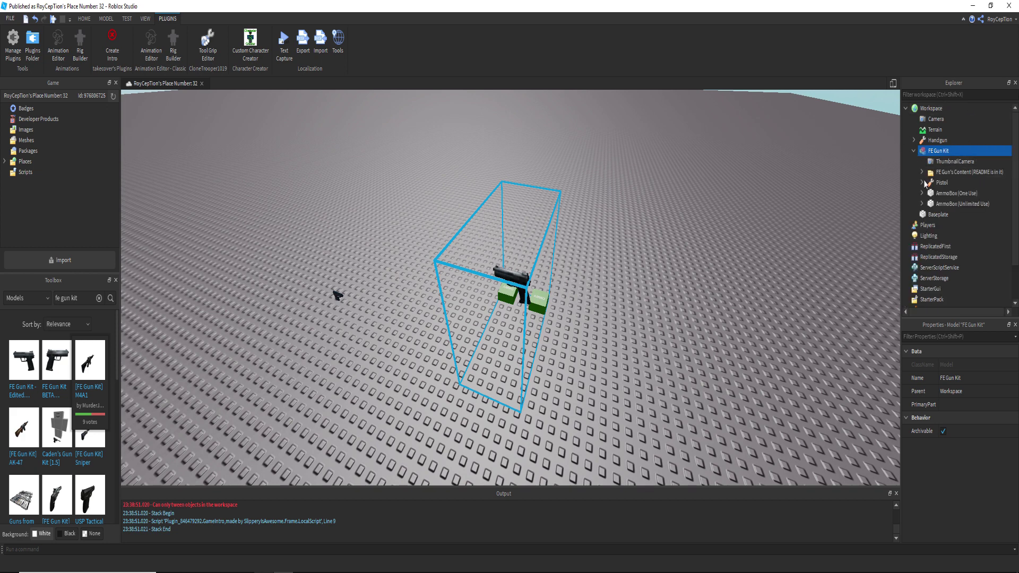
left_click(922, 172)
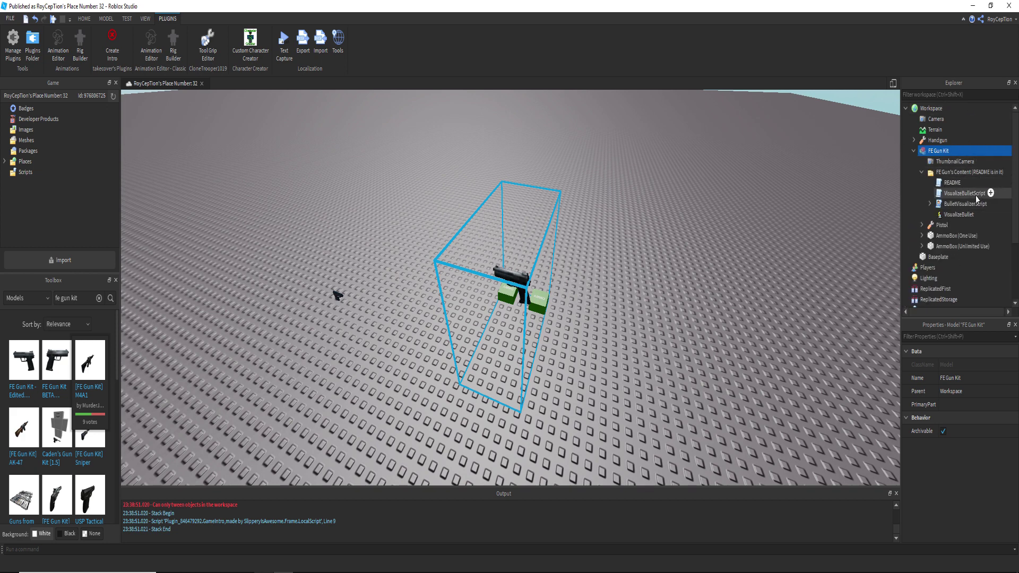
double_click(951, 183)
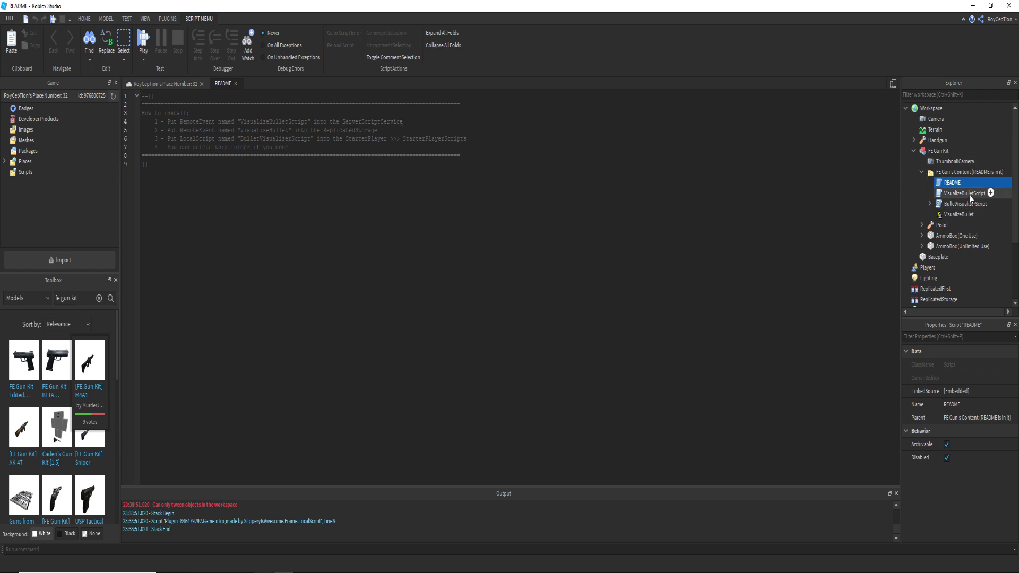
- Move VisualizeBulletScript into ServerScriptService, VisualizeBullet into ReplicatedStorage and BulletVisualizerScript into StarterPlayerScripts, and close the README
left_click_drag(965, 194, 968, 236)
scroll(961, 212, "up", 3)
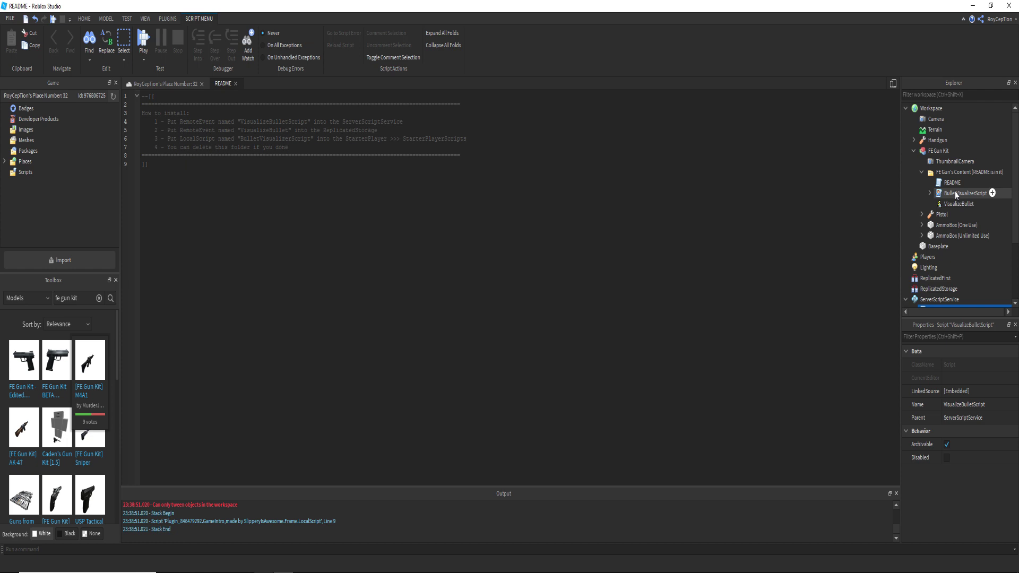
mouse_move(959, 205)
left_mouse_down()
mouse_move(934, 250)
mouse_move(933, 283)
mouse_move(938, 257)
left_mouse_up()
left_click_drag(964, 161, 950, 290)
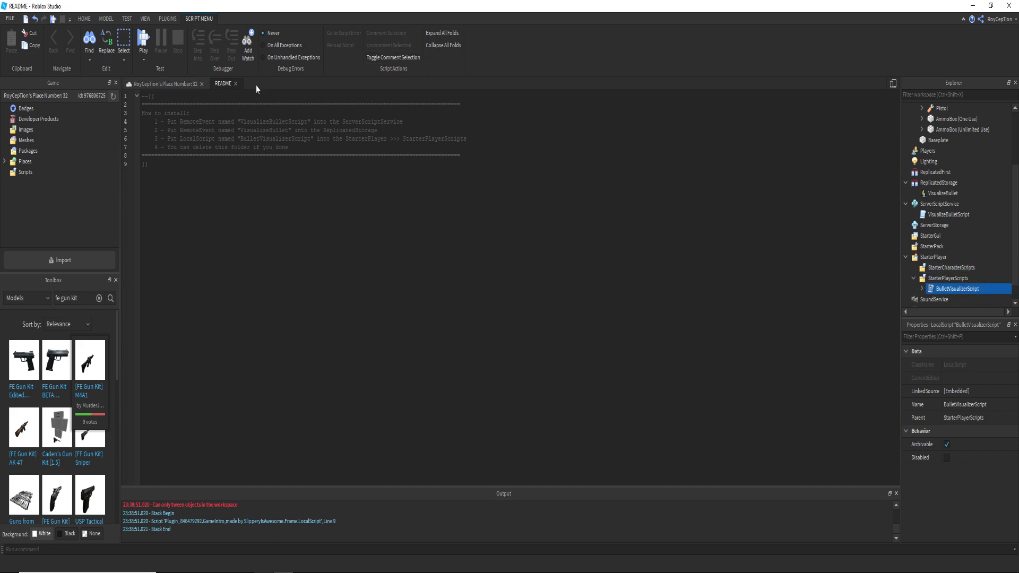
left_click(236, 83)
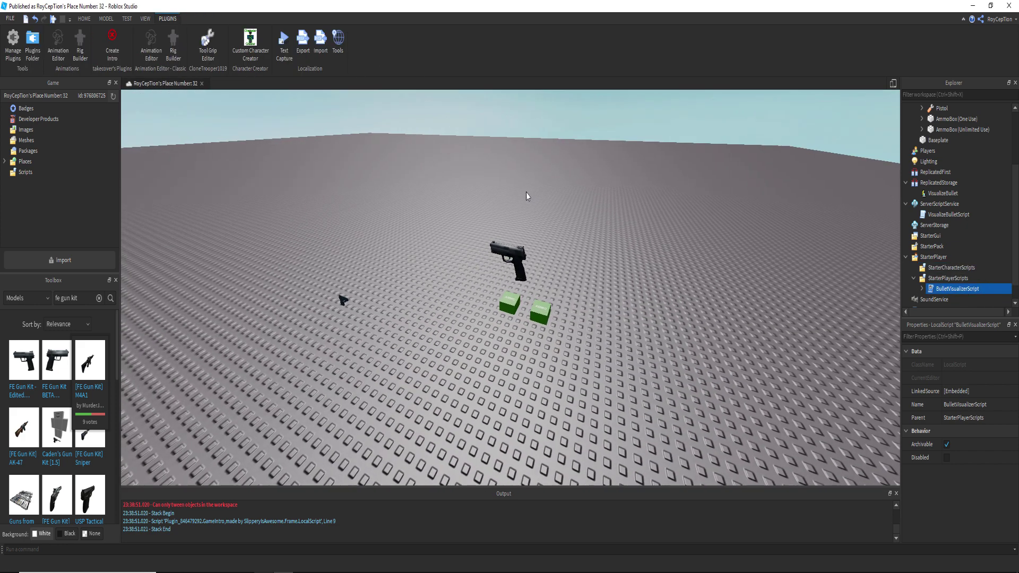
- Delete both AmmoBox parts and the FE Gun's Content folder from the FE Gun Kit model
scroll(980, 189, "up", 3)
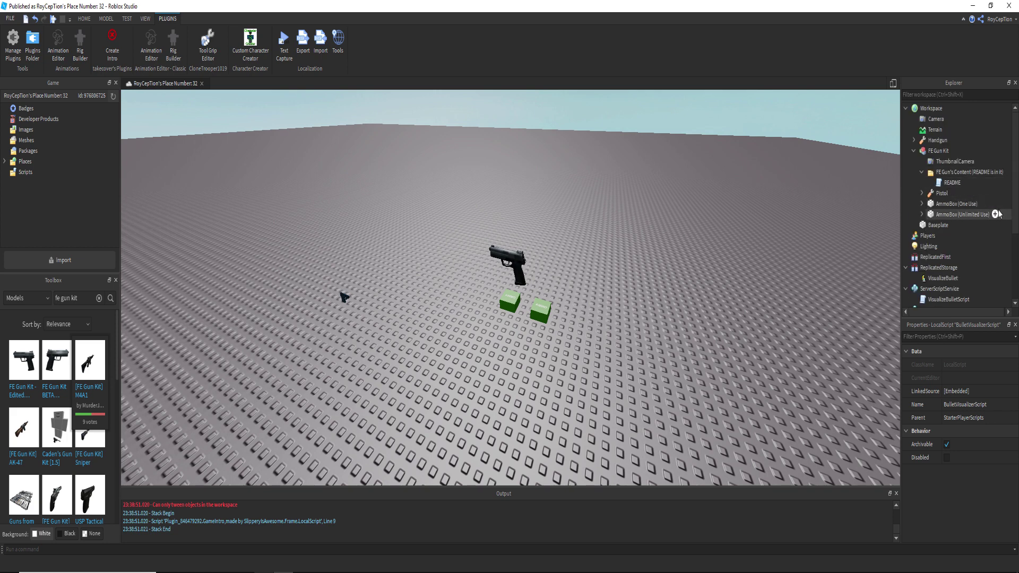
left_click_drag(1004, 203, 998, 213)
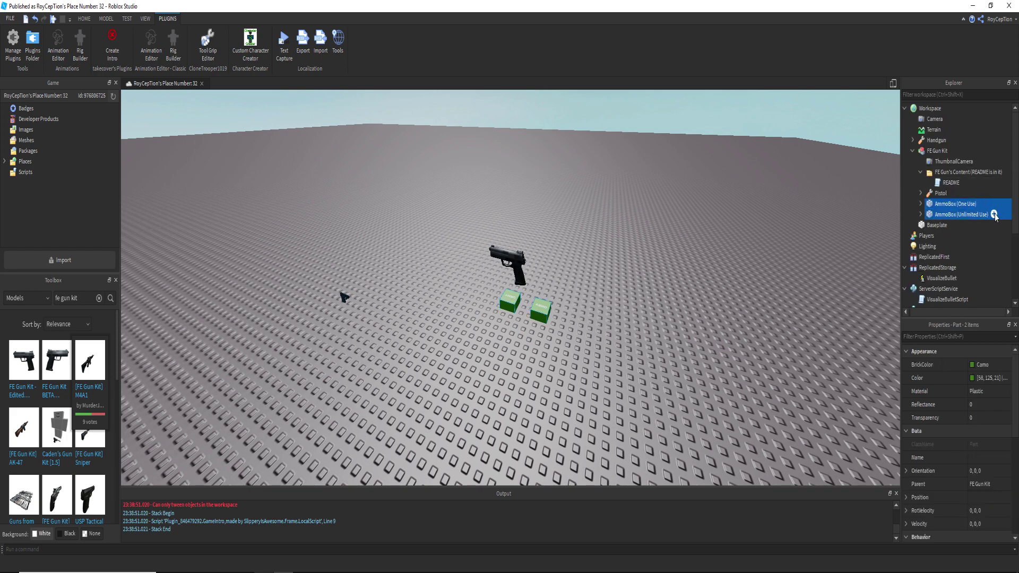
key("Delete")
left_click(950, 172)
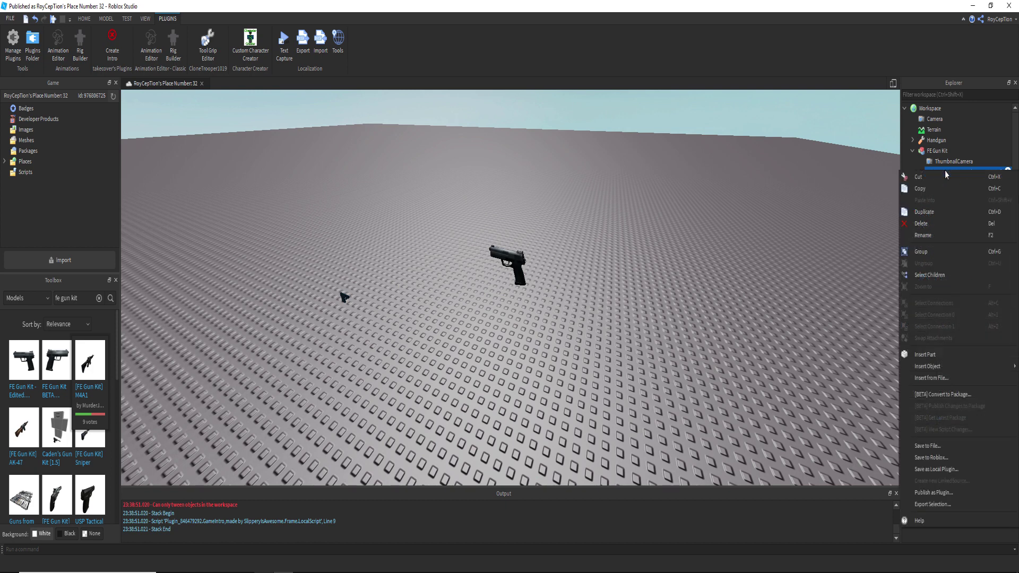
key("Delete")
- Move CHANGE LOG, GunScript_Server, GunScript_Local and Setting from the kit's Pistol into the Handgun tool, and delete the FE Gun Kit model
left_click(922, 172)
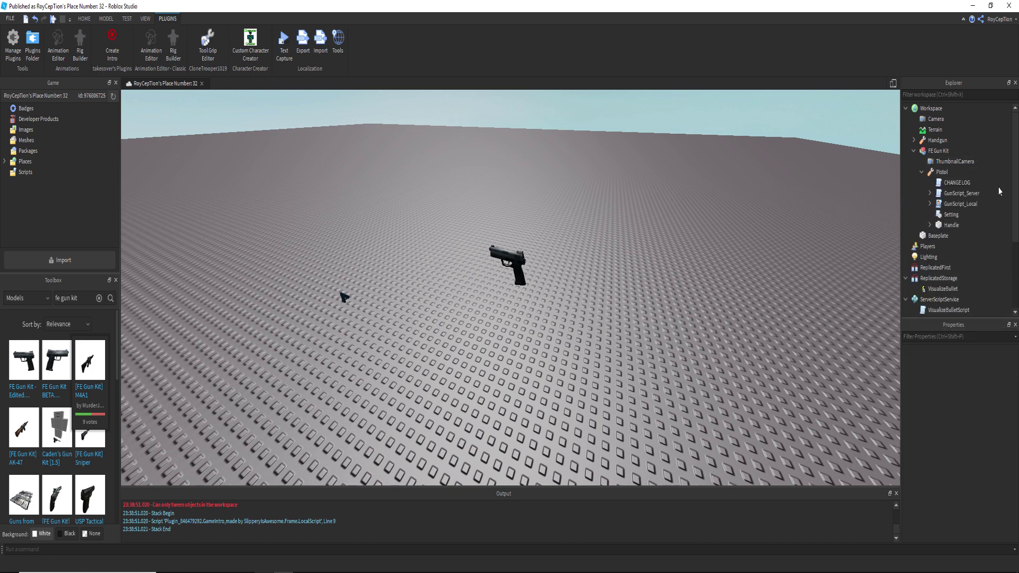
left_click_drag(951, 183, 965, 226)
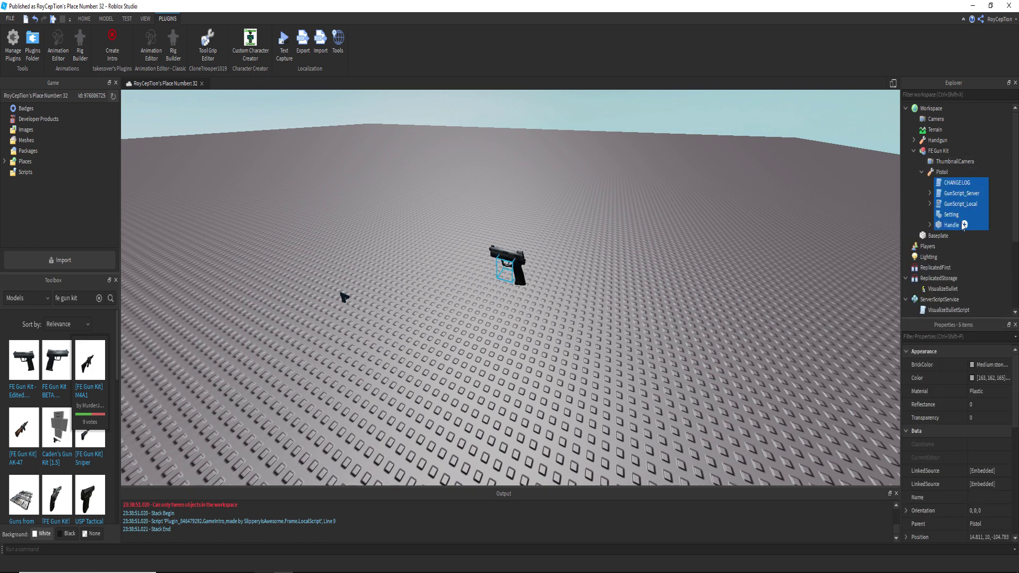
left_click(997, 187)
left_click_drag(995, 186, 978, 224)
left_click_drag(996, 185, 979, 220)
left_click(1003, 181)
left_click(999, 186)
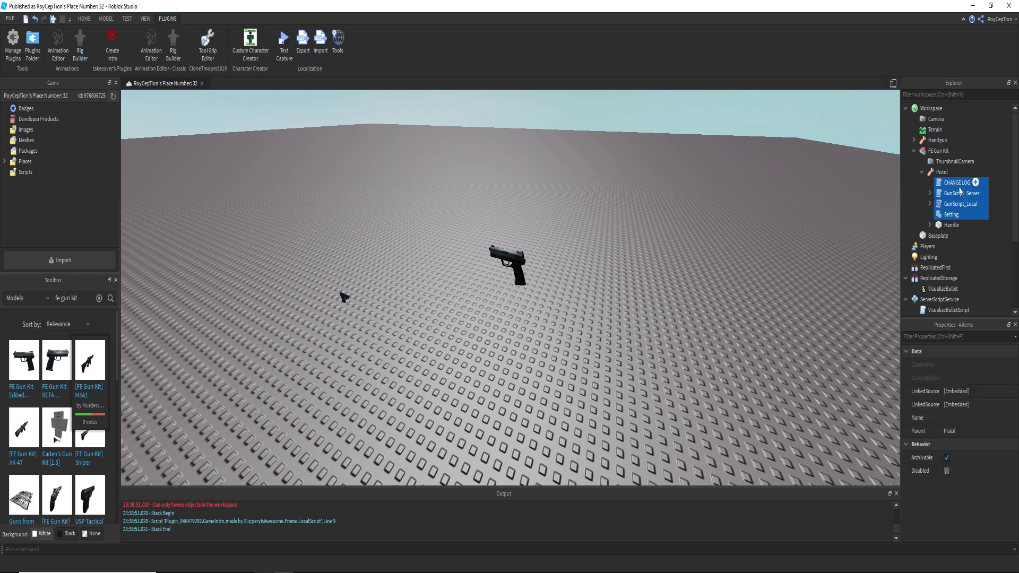
left_click_drag(958, 188, 947, 144)
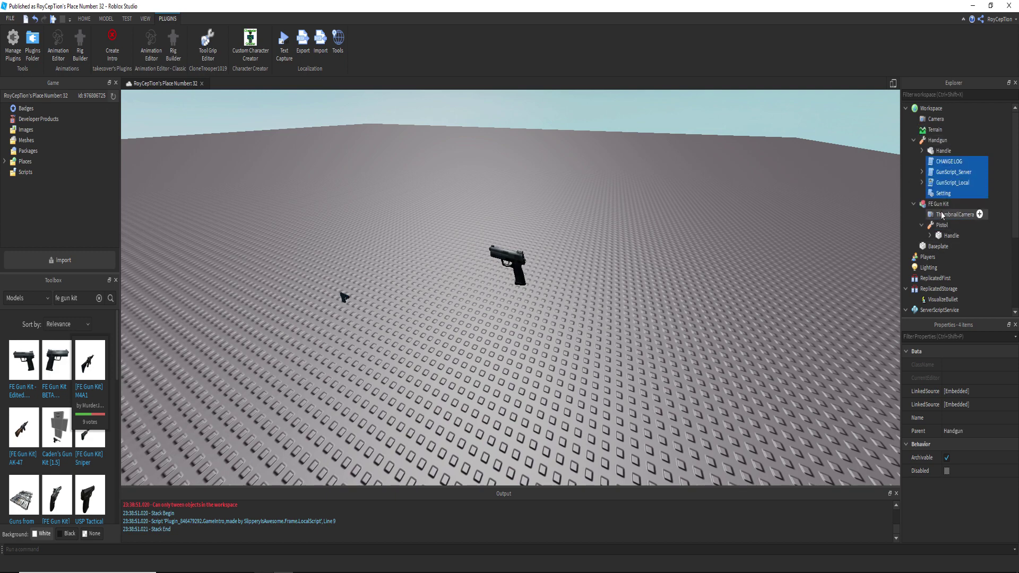
left_click(510, 267)
key("Delete")
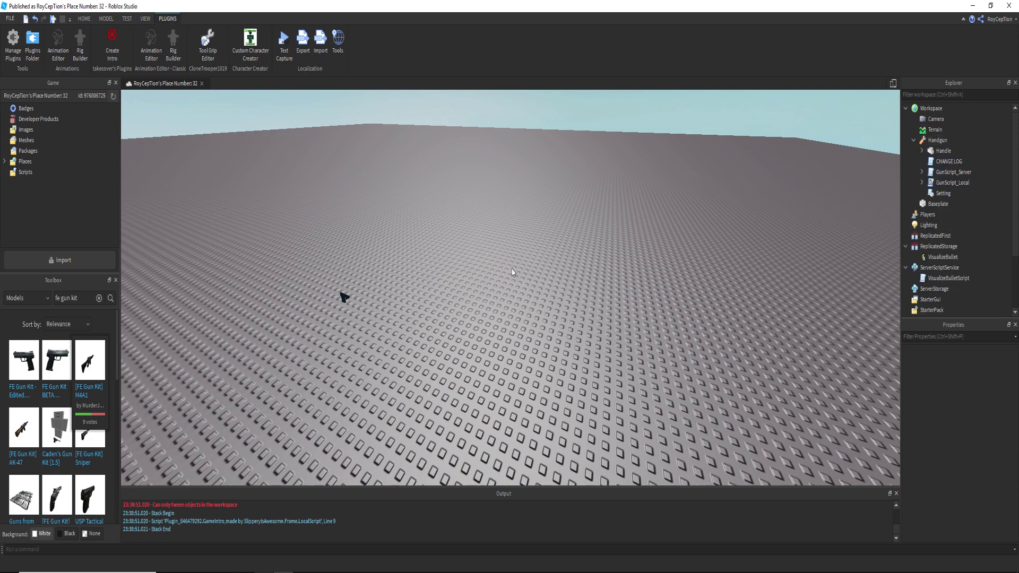
- Collapse ReplicatedStorage, ServerScriptService and StarterPlayer in the object hierarchy, and select the Handgun's Handle union
right_click_drag(604, 174, 607, 166)
right_click_drag(679, 243, 682, 244)
key("w")
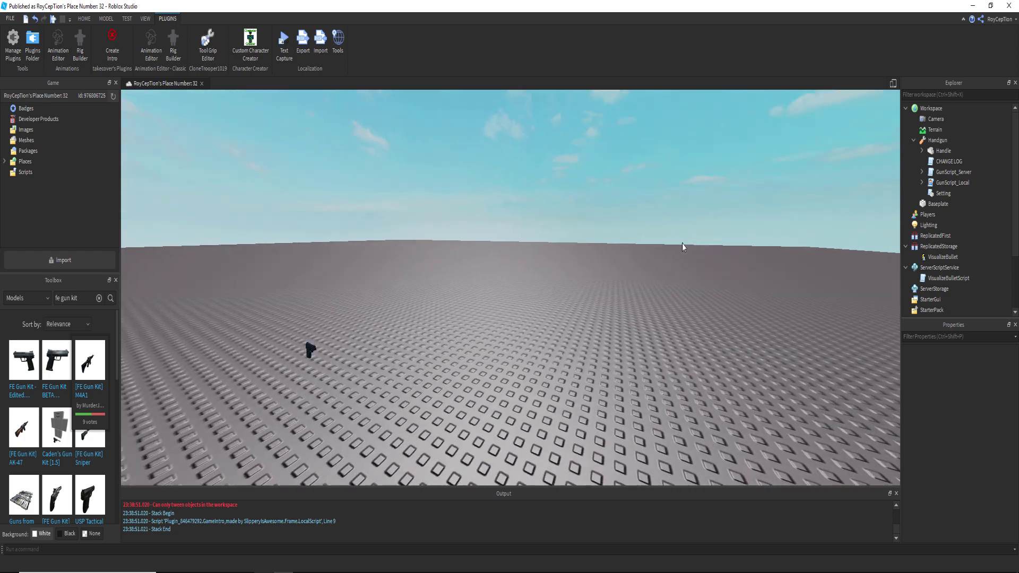
key("a")
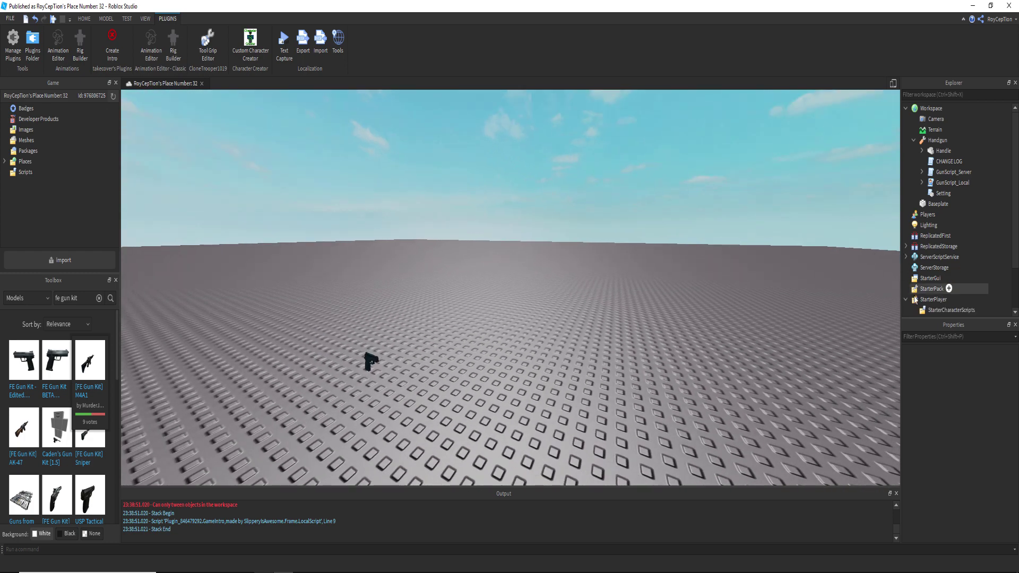
left_click(906, 300)
key("w")
right_click_drag(735, 227, 700, 227)
key("s")
left_click(611, 319)
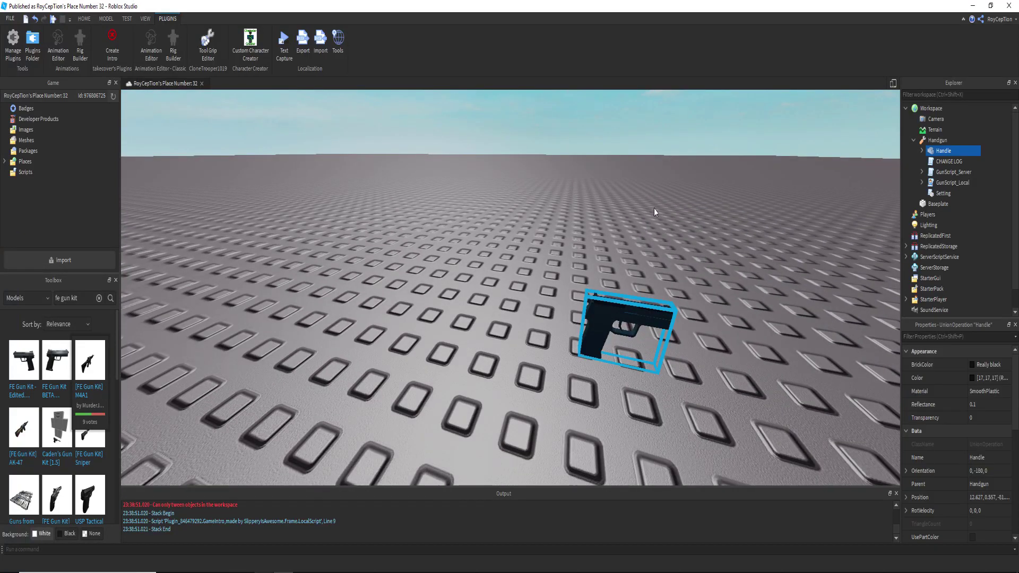
- Raise the Handgun's Handle union above the baseplate with the Move tool and check it from a distance
left_click(88, 19)
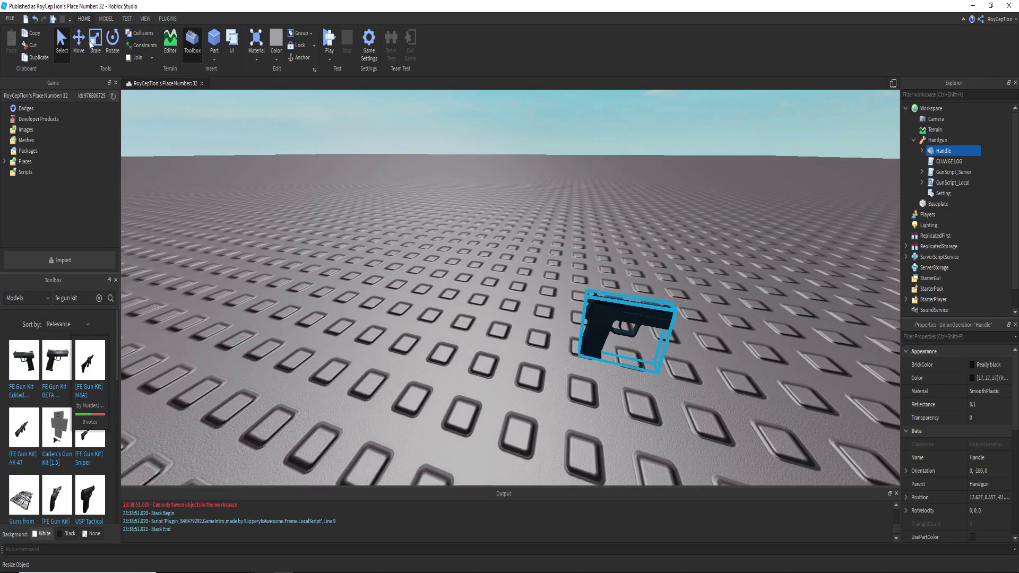
left_click(78, 39)
key("s")
left_click_drag(656, 213, 649, 183)
right_click_drag(648, 186, 648, 186)
key("w")
key("s")
left_click(761, 195)
key("w")
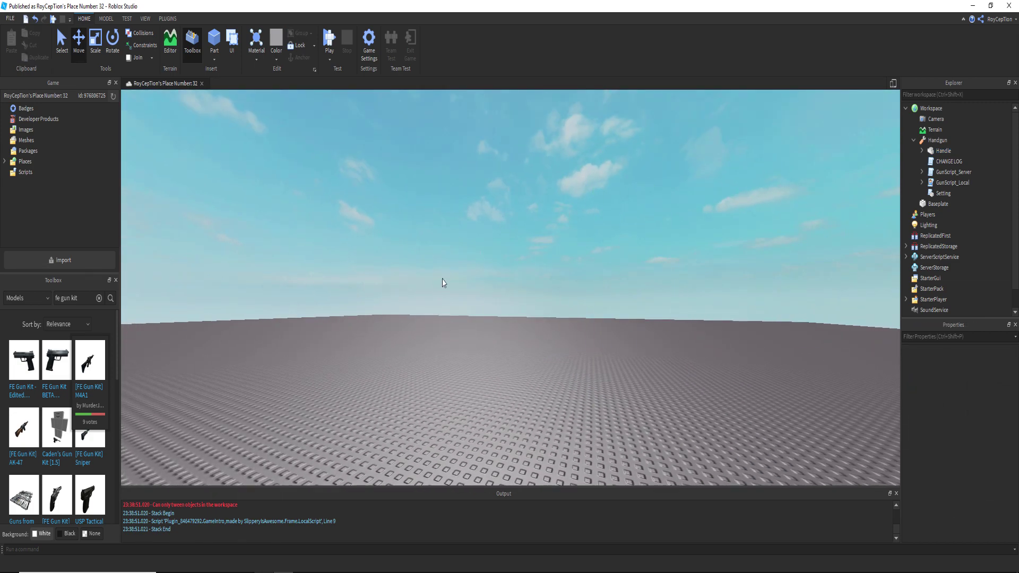
right_click_drag(444, 282, 451, 318)
key("s")
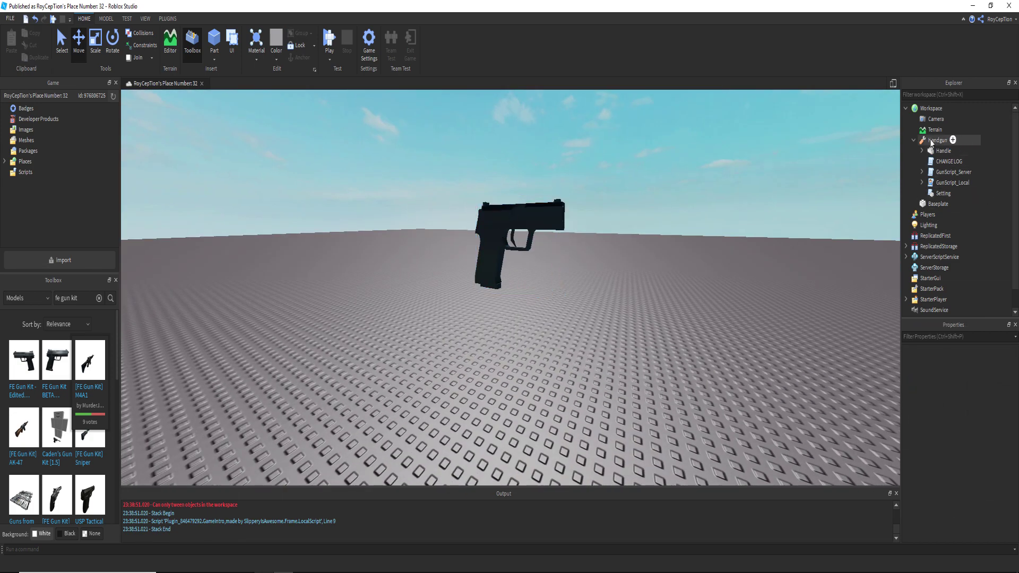
- Move the Handgun tool from Workspace into StarterPack and start a playtest of the place
left_click_drag(931, 142, 930, 275)
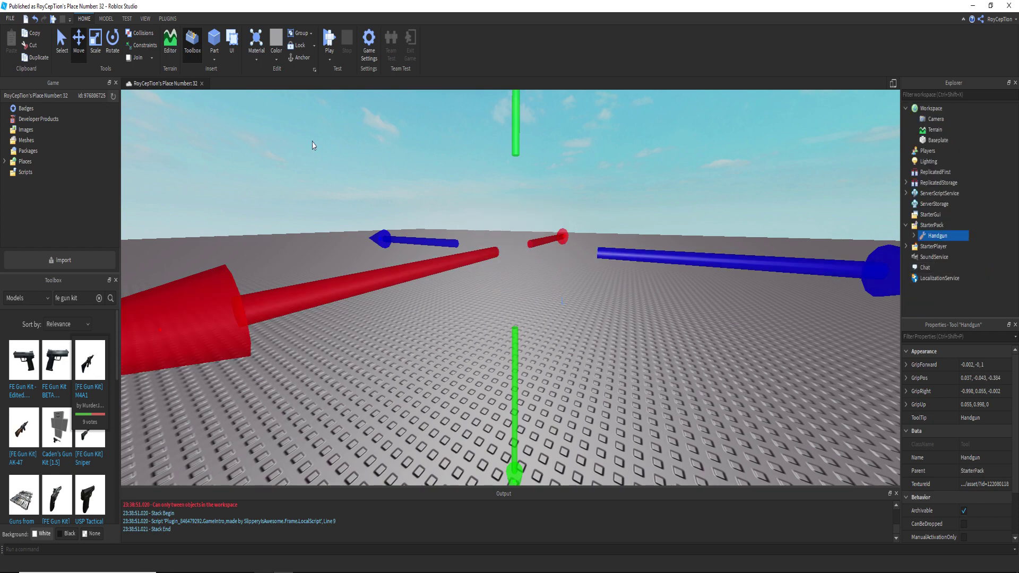
left_click(330, 38)
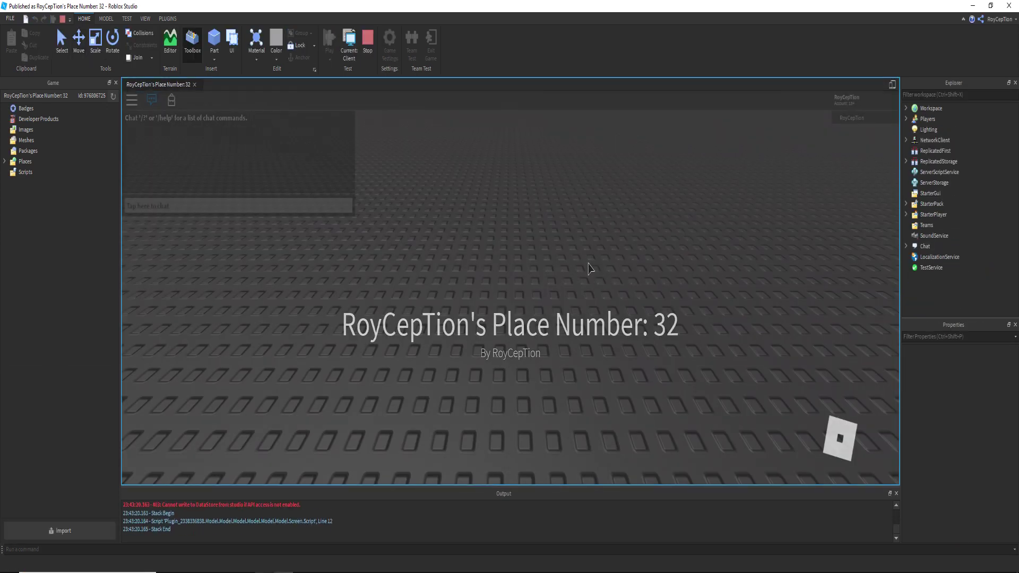
- Equip the handgun in the playtest, turn the camera behind the character and fire three shots toward the horizon
key("1")
scroll(623, 273, "up", 5)
scroll(511, 289, "down", 5)
right_click_drag(510, 288, 618, 204)
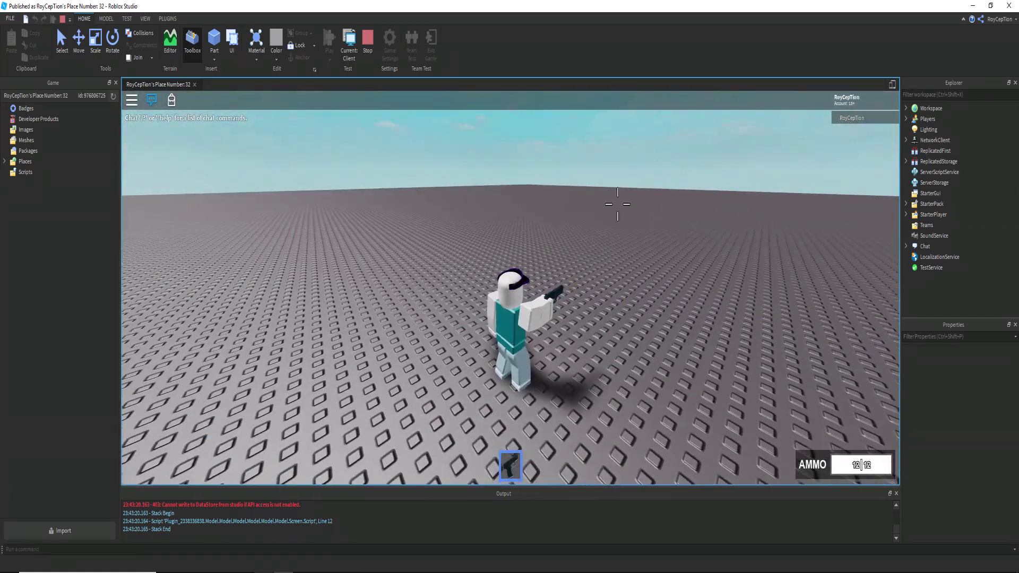
left_click(631, 193)
left_click(655, 177)
left_click(656, 177)
- Reload the handgun, walk the character toward the camera to inspect the grip, and put the gun away
key("r")
key("s")
right_click_drag(719, 261, 718, 260)
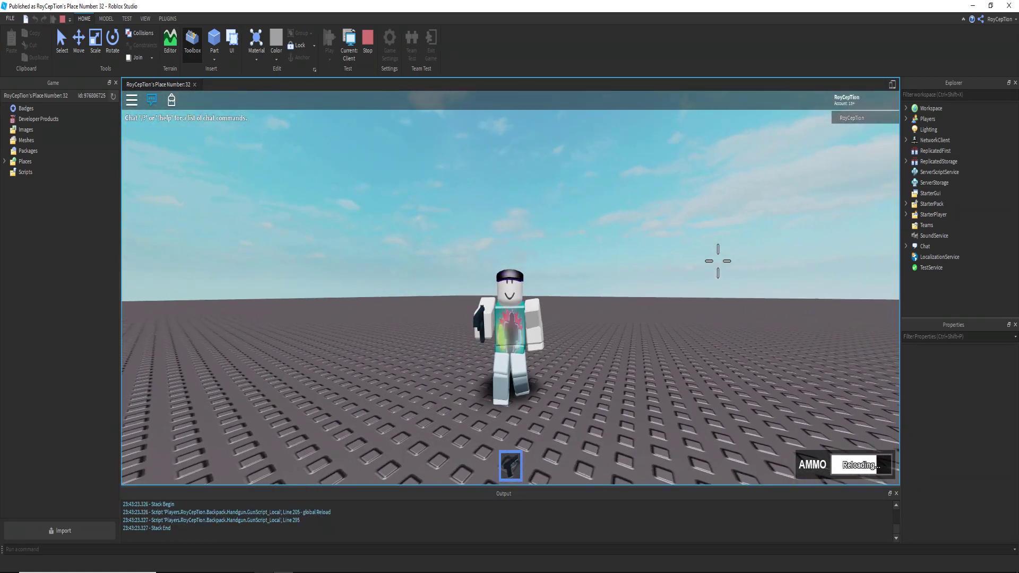
right_click_drag(505, 291, 462, 144)
key("s")
key("1")
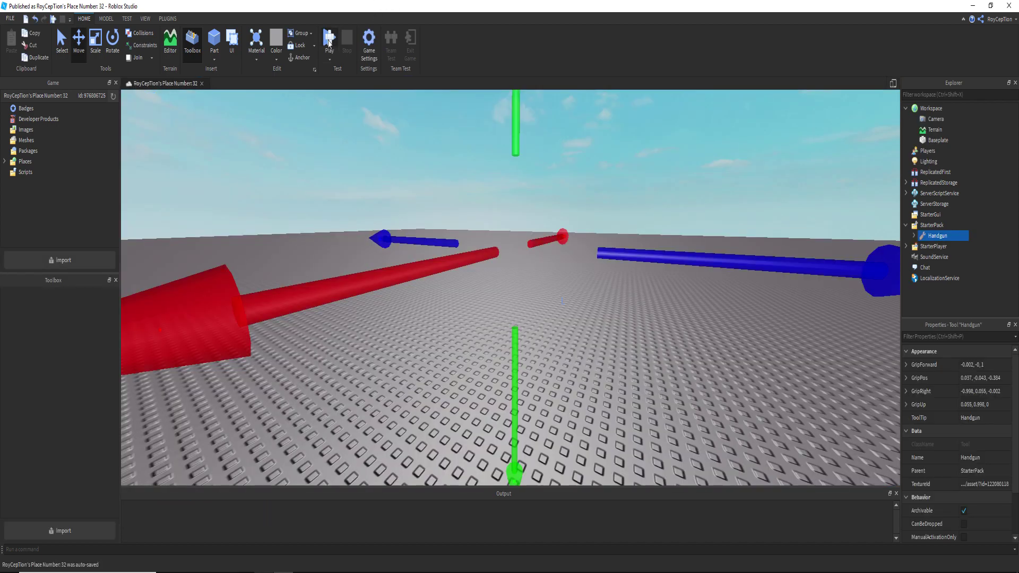
- Playtest the place again, try the reload action with the gun unequipped, walk the character around and stop the test
left_click(326, 44)
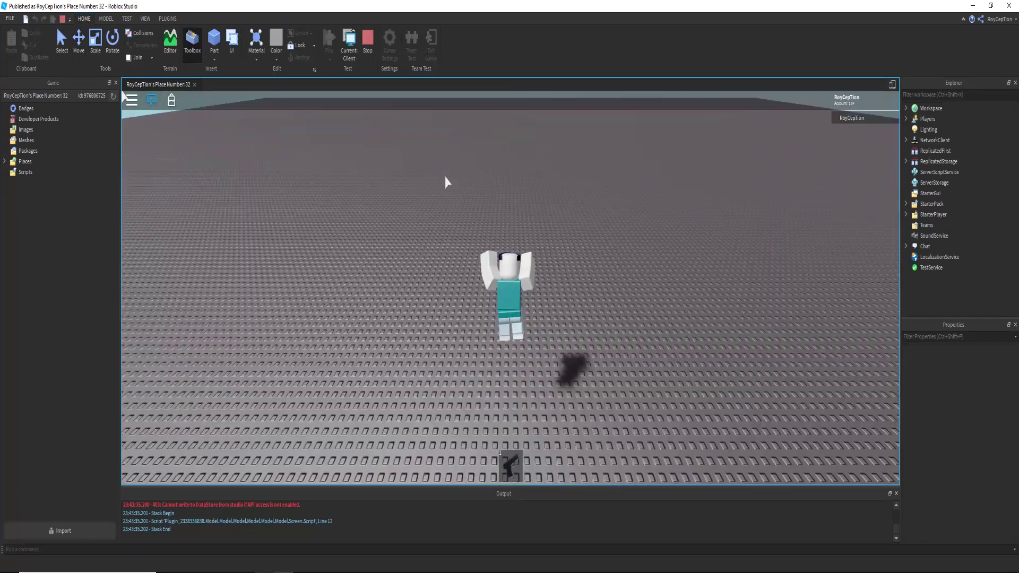
left_click(447, 182)
right_click_drag(457, 186, 498, 200)
key("r")
key("s")
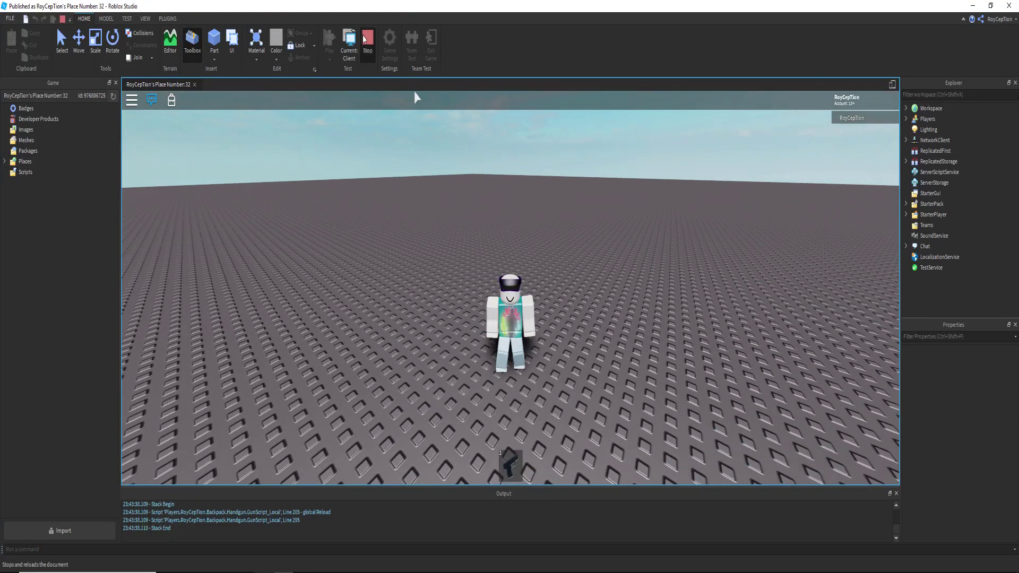
left_click(367, 39)
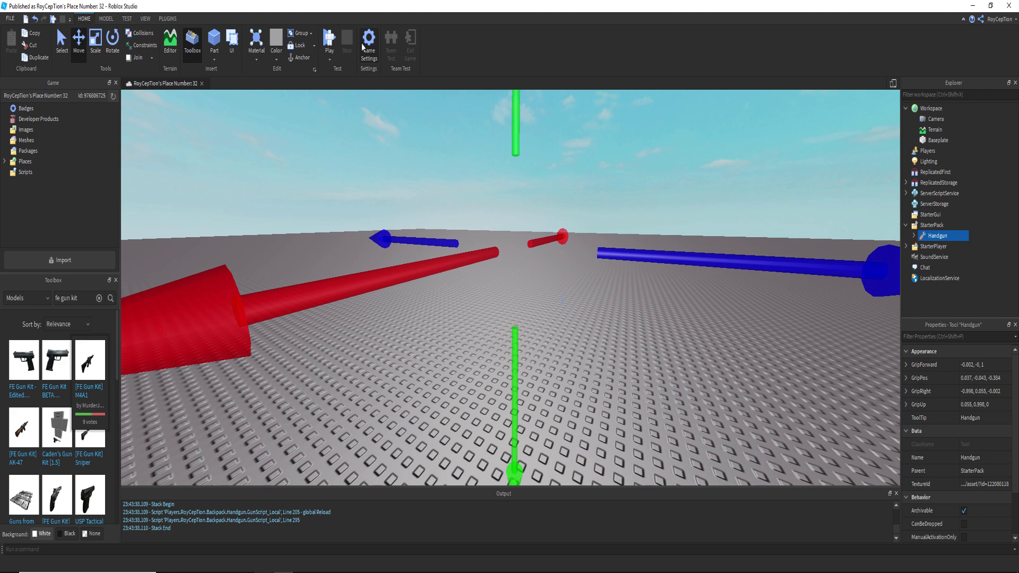
- Set the game's Avatar Type to R6 in the Game Settings, accept the change and save it
left_click(443, 149)
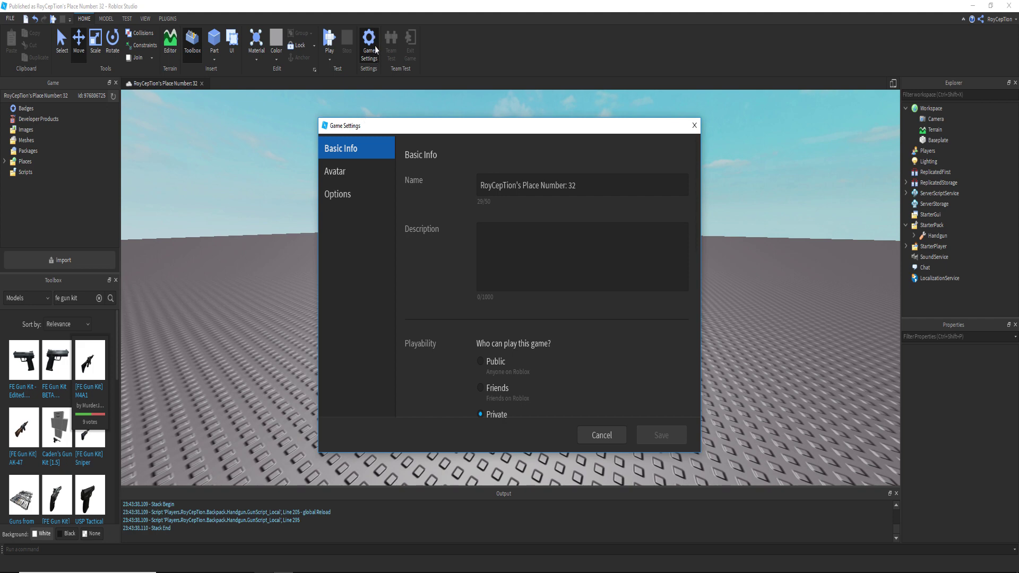
left_click(357, 176)
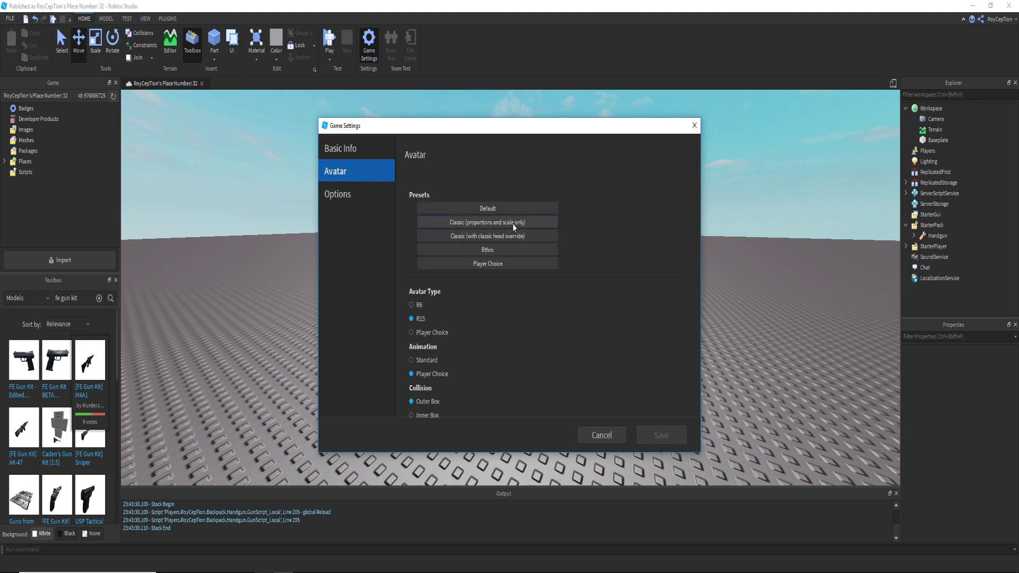
left_click(412, 306)
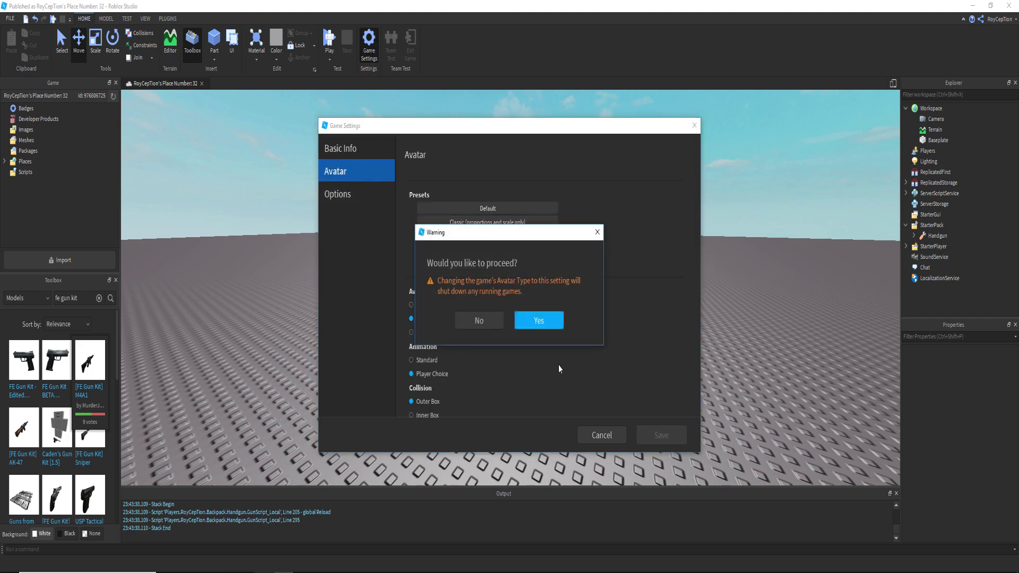
left_click(541, 323)
left_click(667, 442)
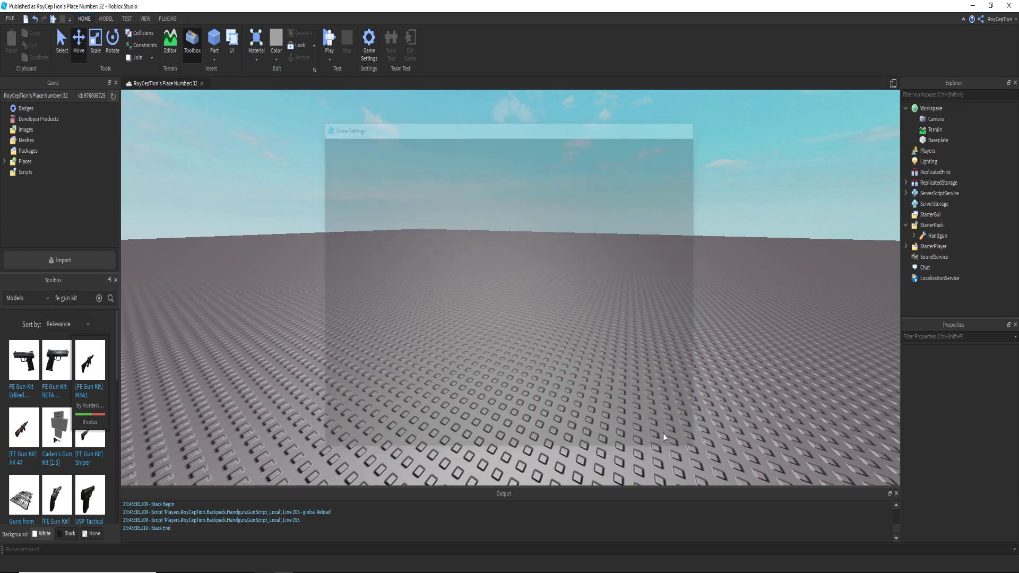
- Start a new playtest of the place to try the gun with the R6 avatar
scroll(569, 335, "down", 3)
right_click_drag(569, 335, 584, 366)
scroll(584, 367, "down", 2)
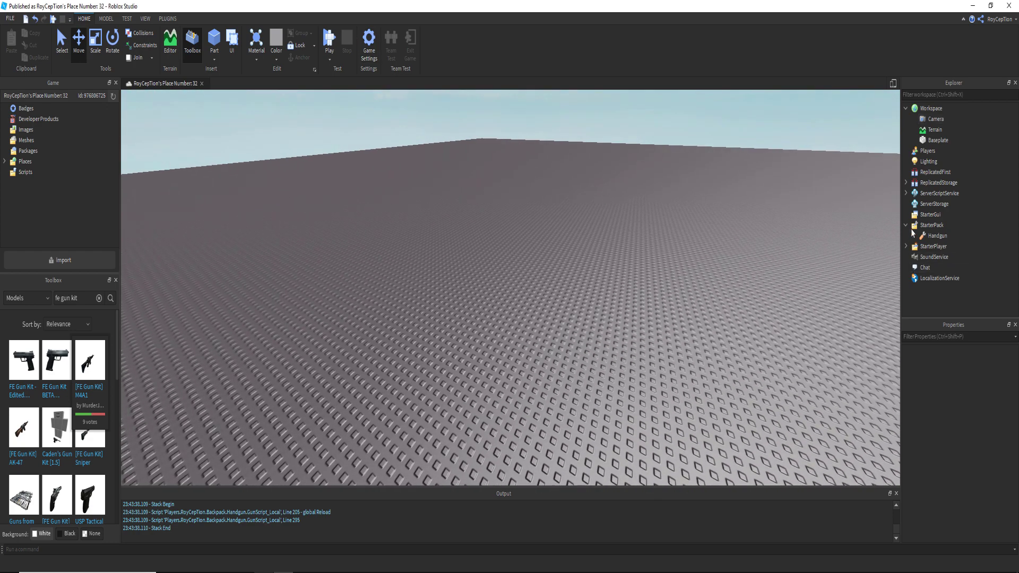
left_click(329, 40)
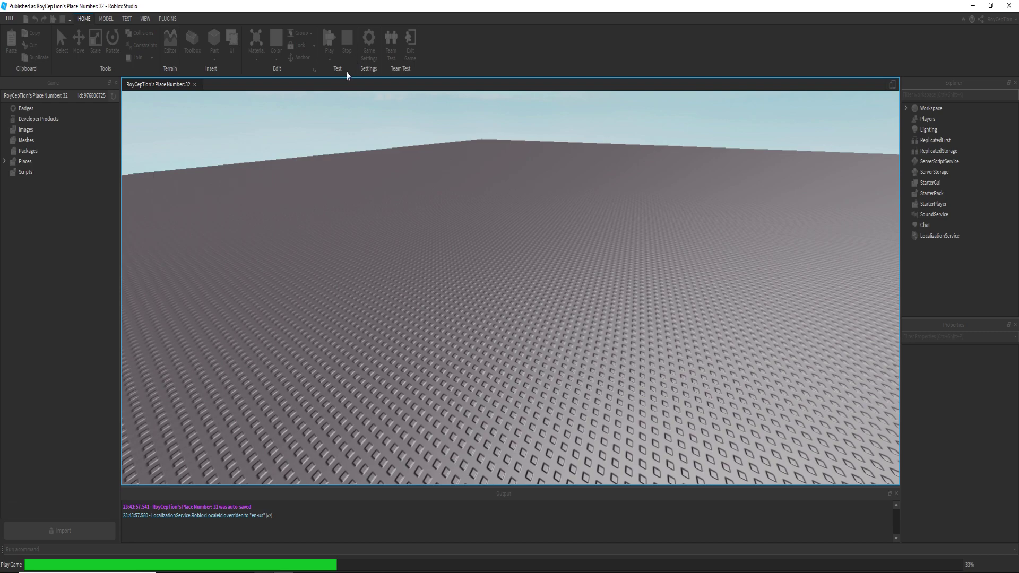